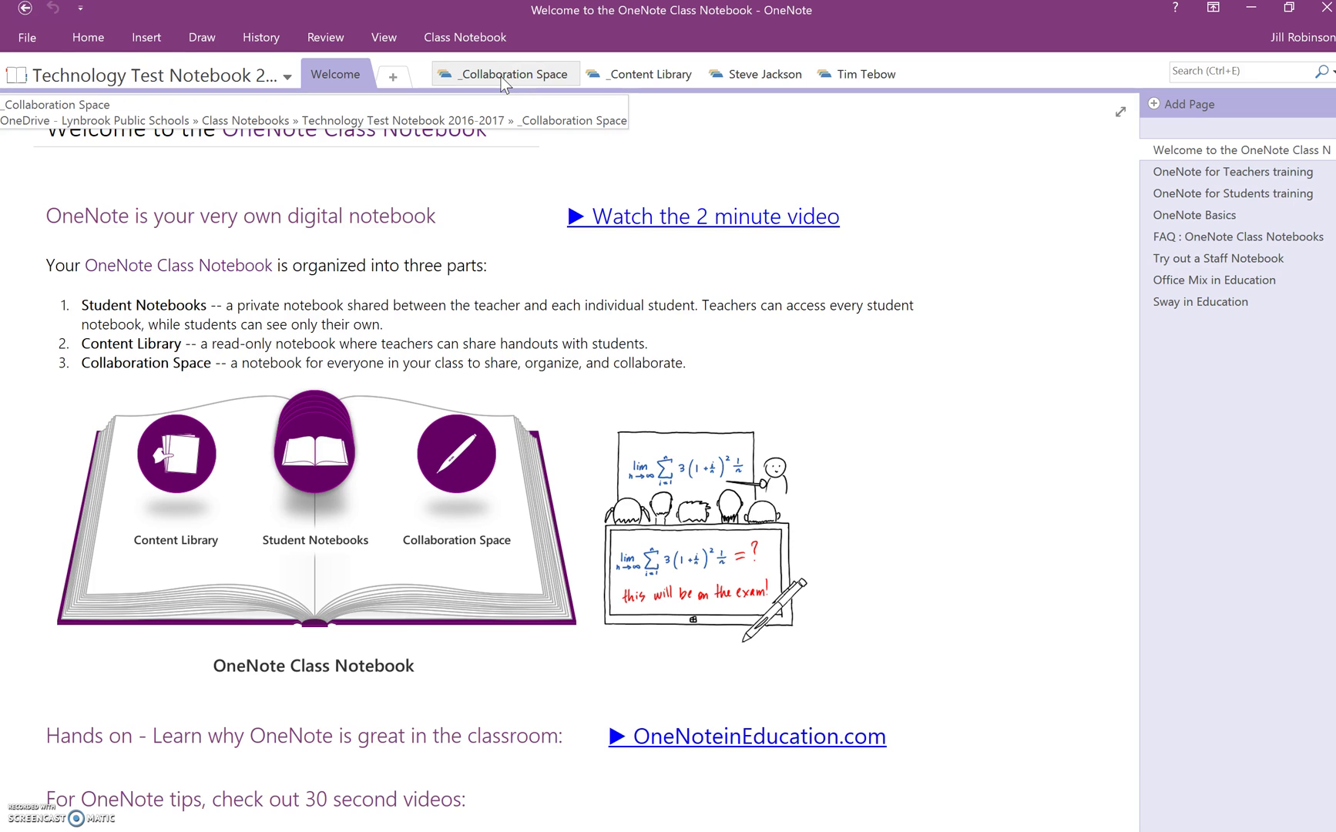
Visit the Collaboration Space, then return to the class notebook Welcome page
{"action": "left_click", "coordinate": [500, 76]}
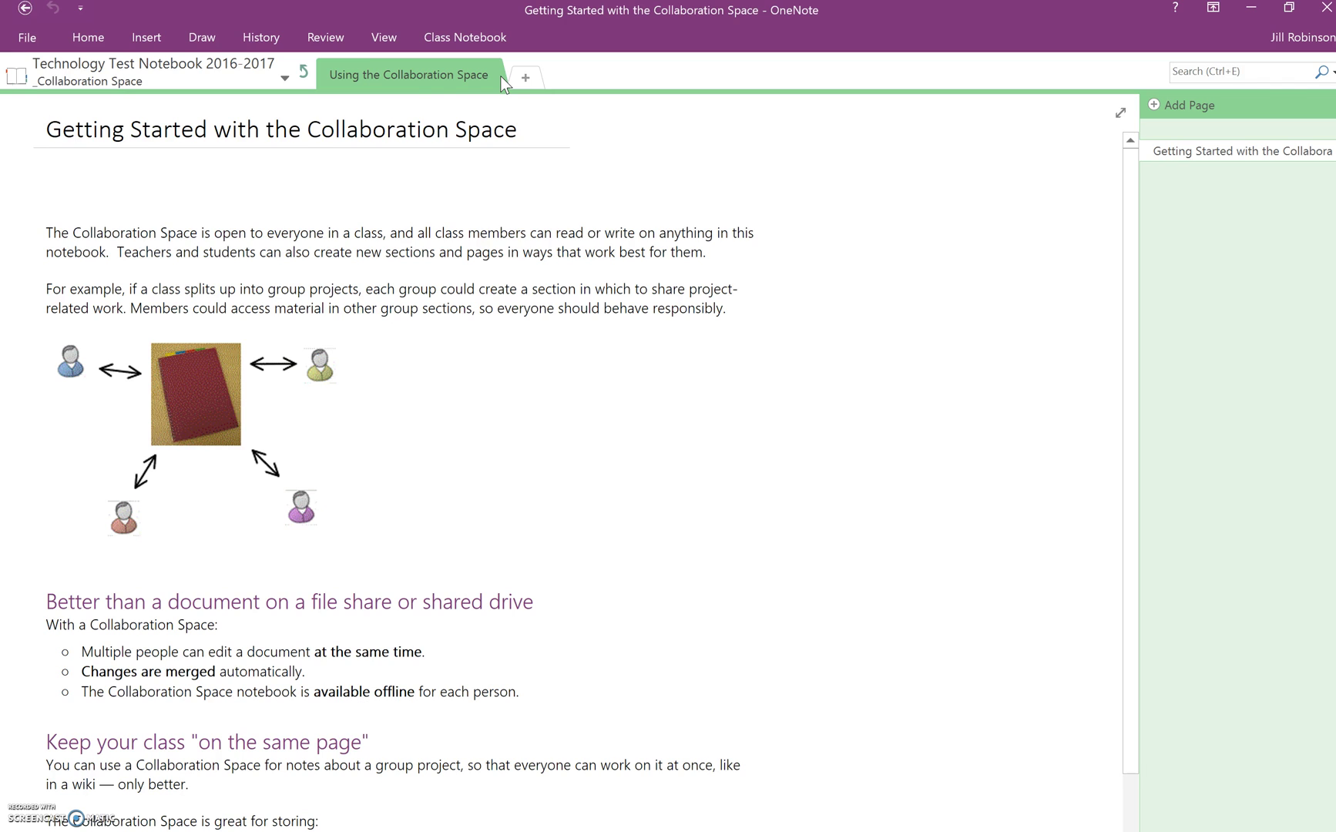
{"action": "left_click", "coordinate": [375, 436]}
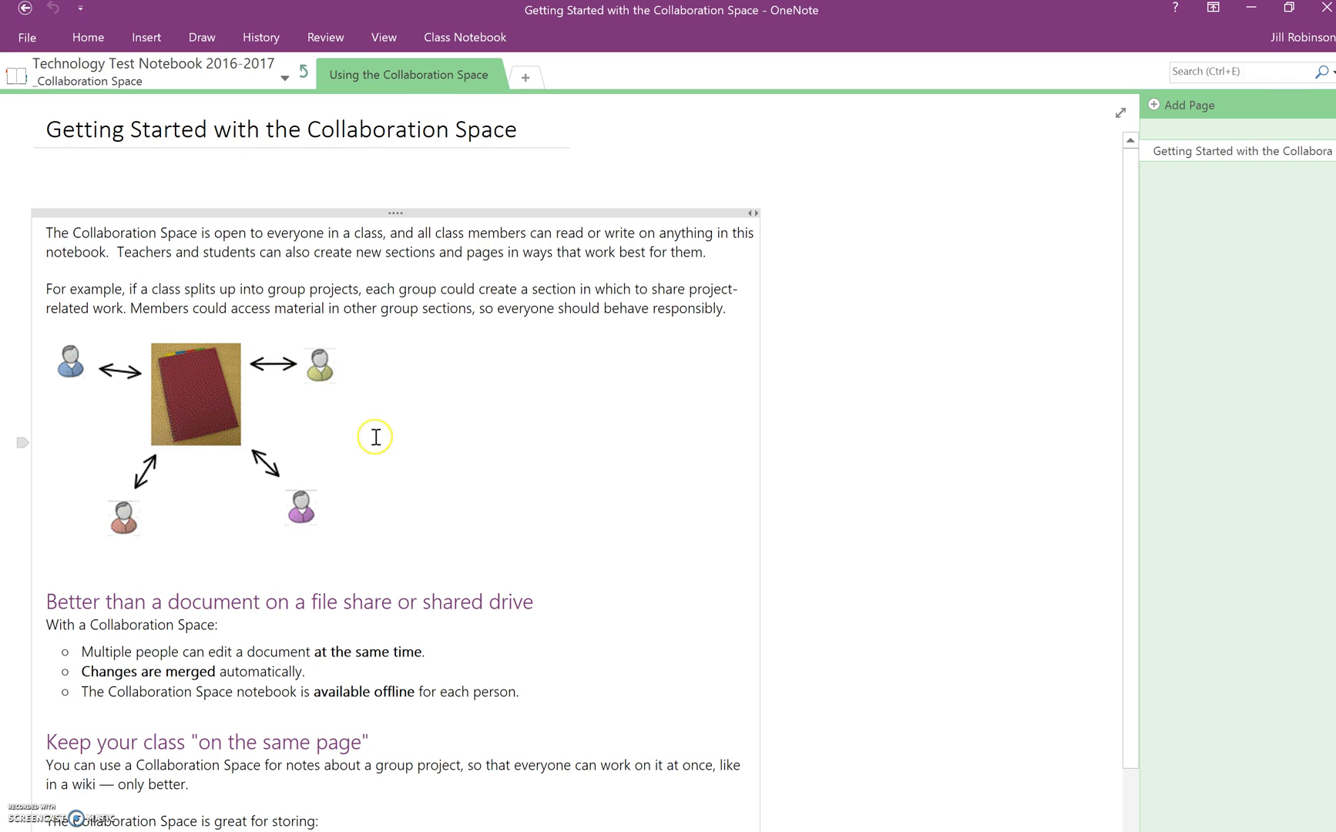
{"action": "left_click", "coordinate": [303, 72]}
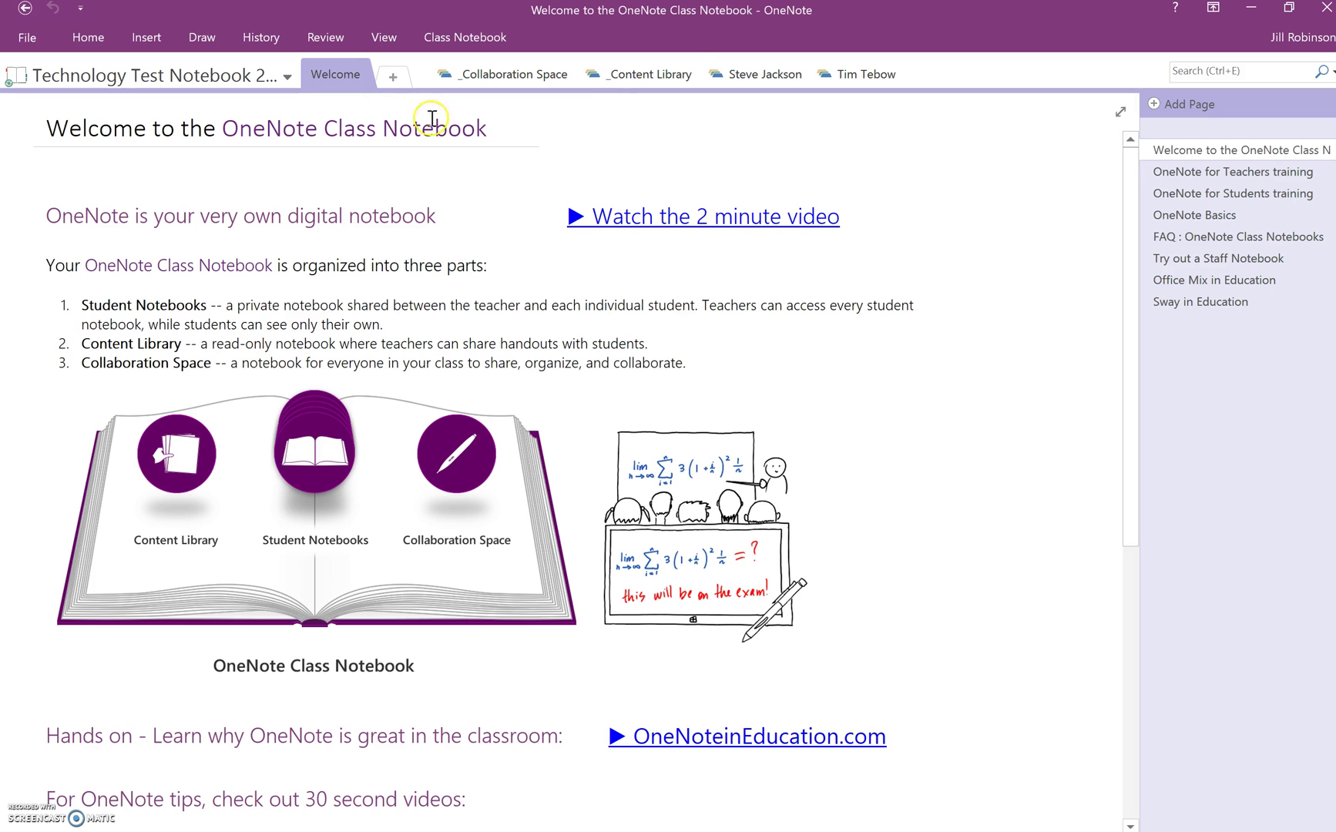
Open the Content Library's Using the Content Library section and look over the Homework and Unit tabs
{"action": "left_click", "coordinate": [662, 78]}
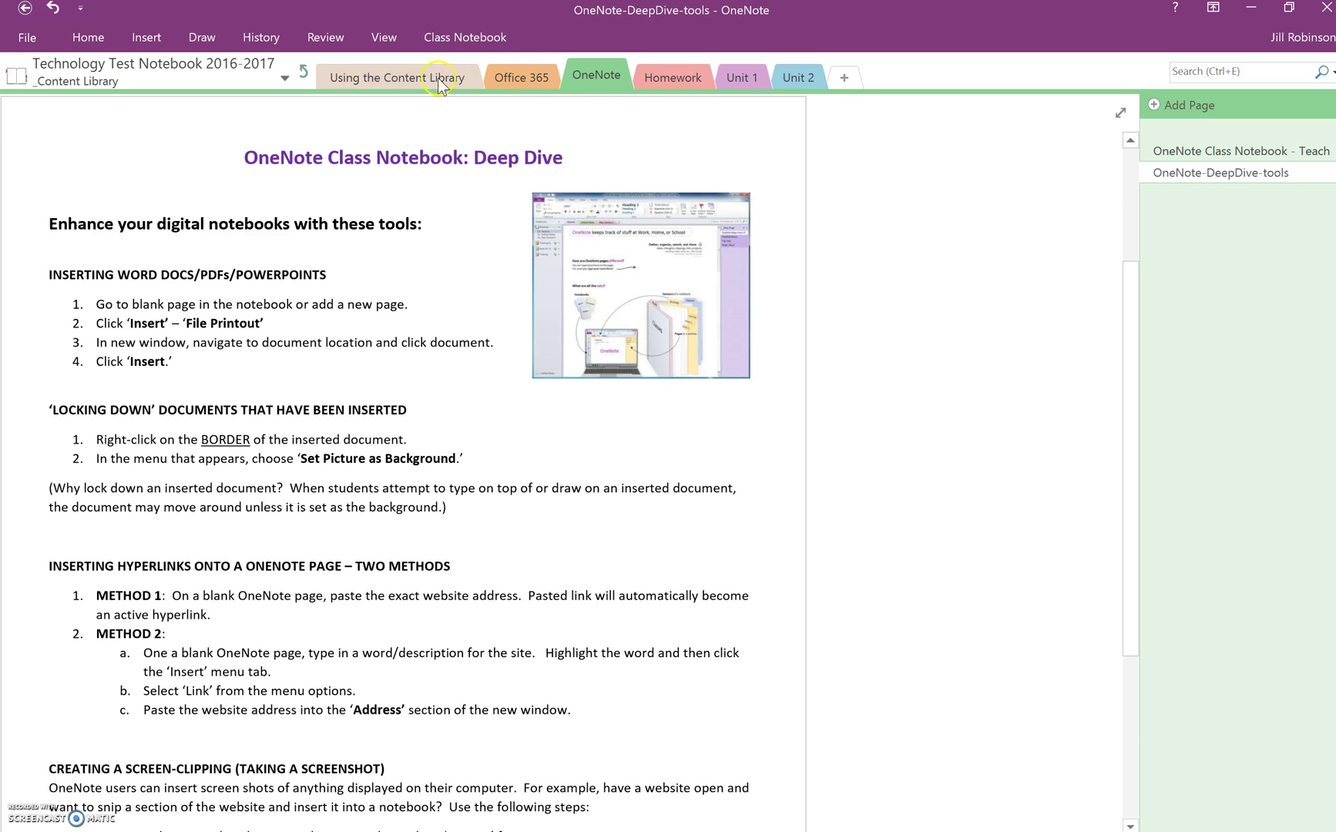
{"action": "left_click", "coordinate": [356, 74]}
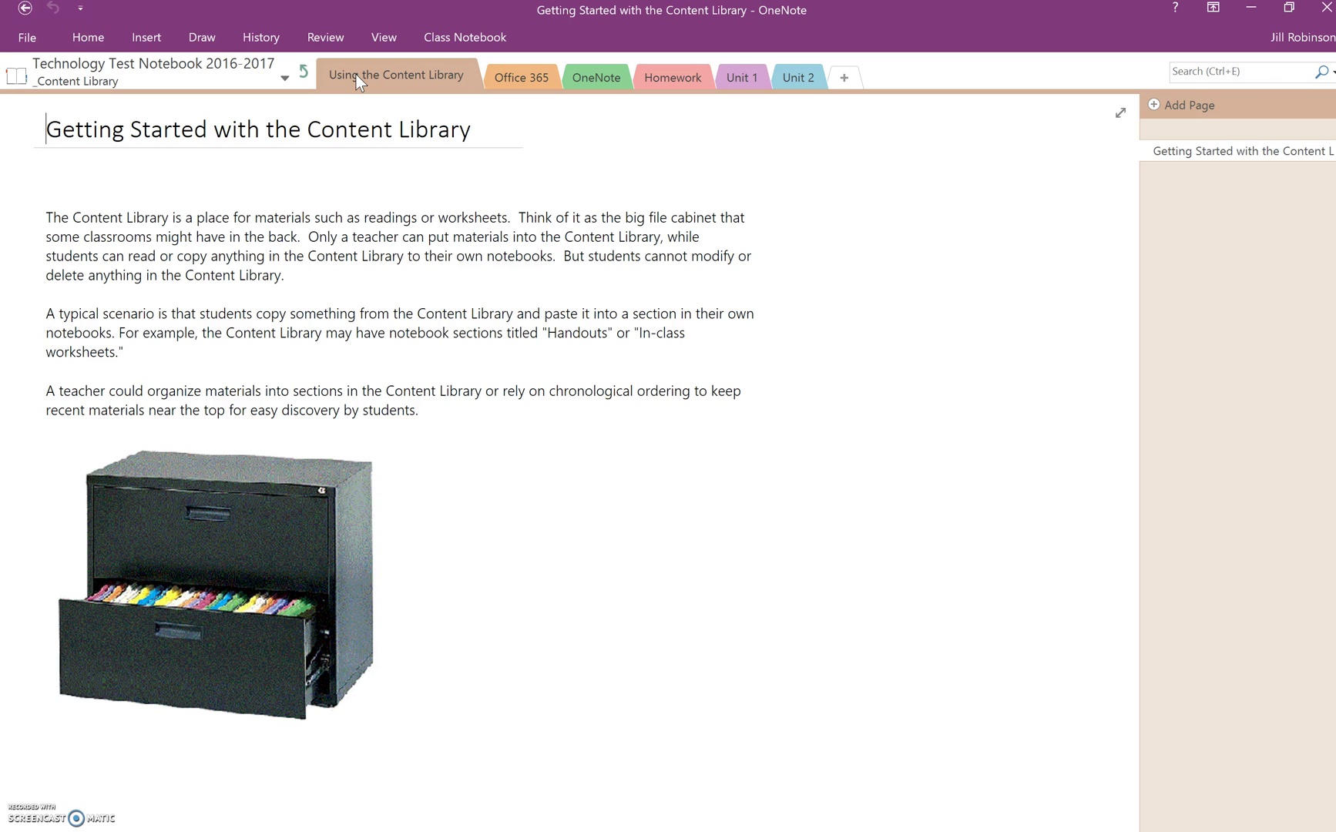
{"action": "left_click", "coordinate": [300, 220]}
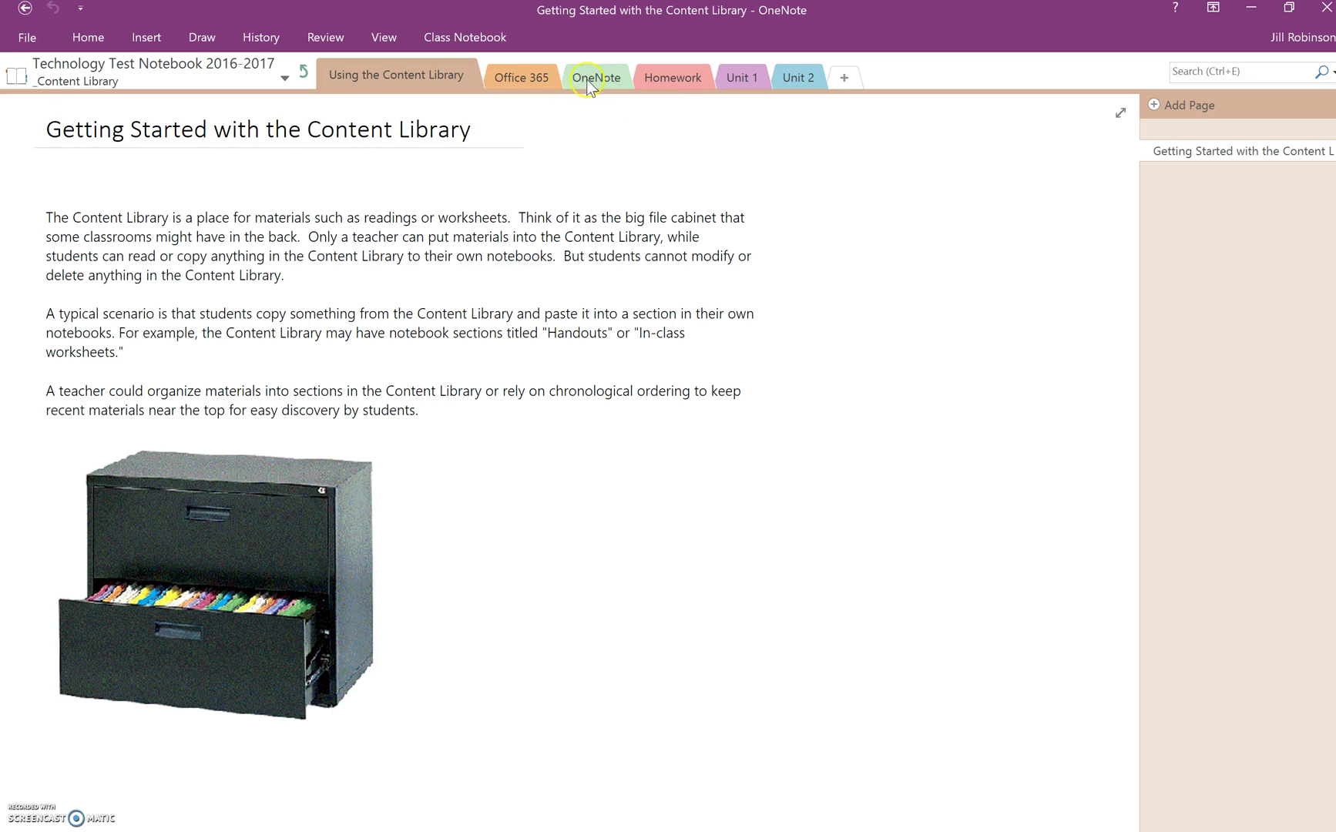
{"action": "left_click", "coordinate": [664, 86]}
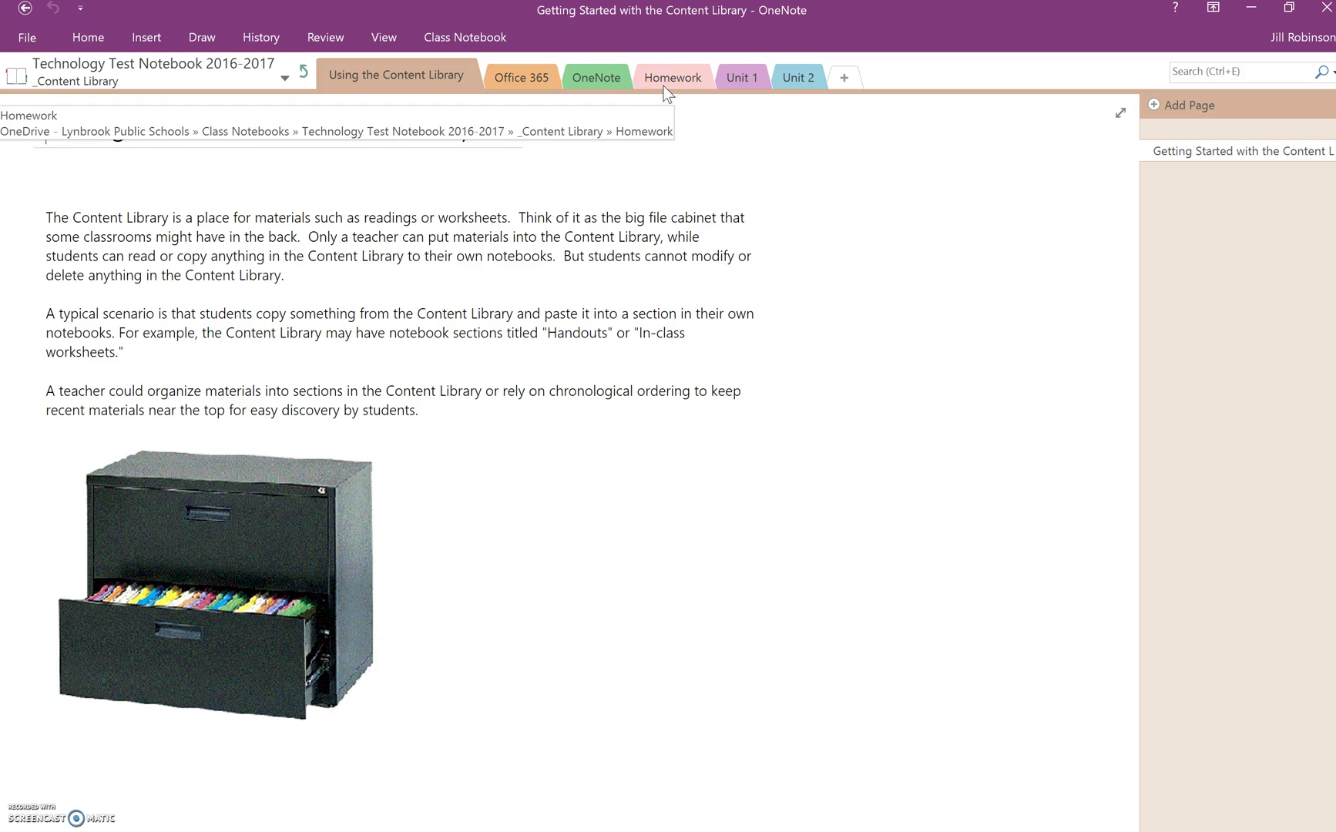
{"action": "left_click", "coordinate": [681, 89]}
{"action": "left_click", "coordinate": [743, 85]}
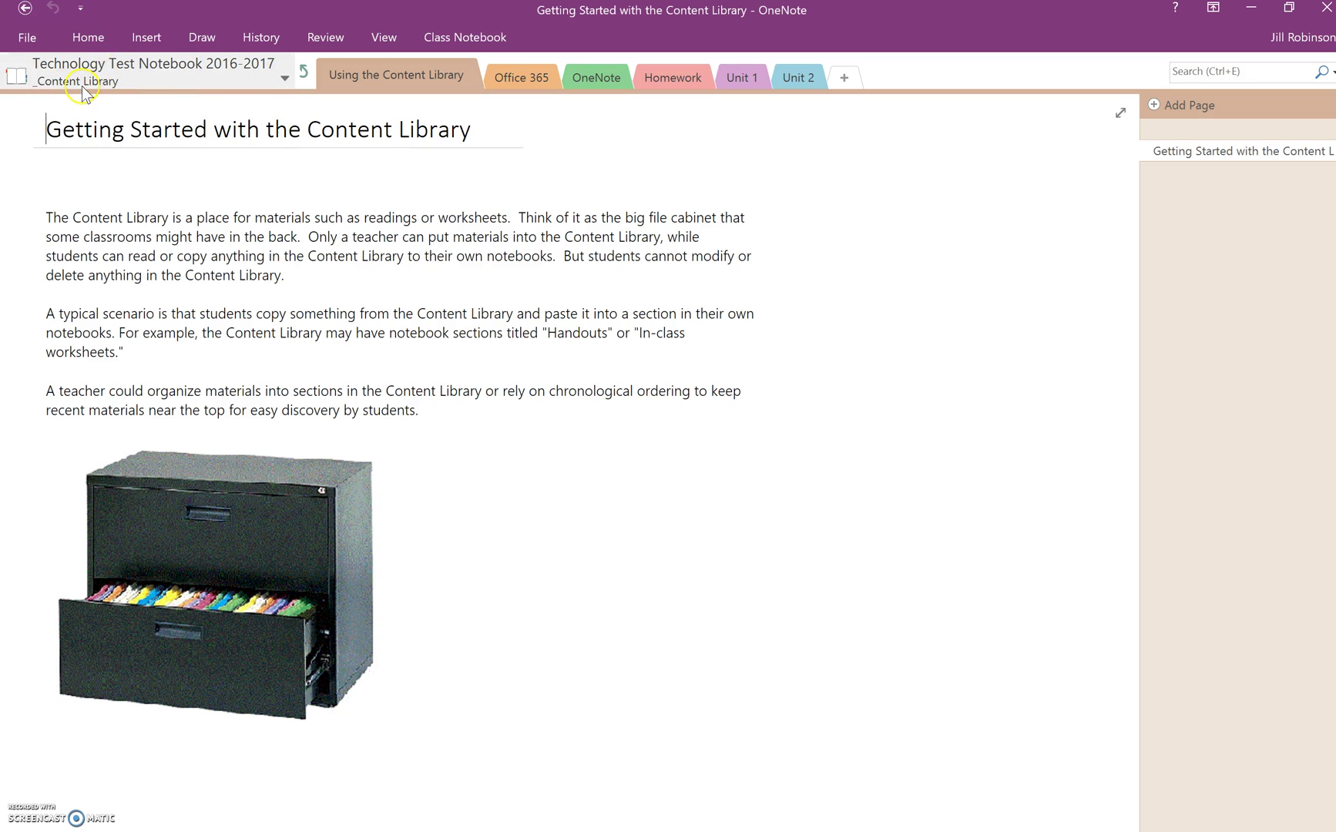
Create a new Content Library section named 'Unit 3'
{"action": "left_click", "coordinate": [845, 80]}
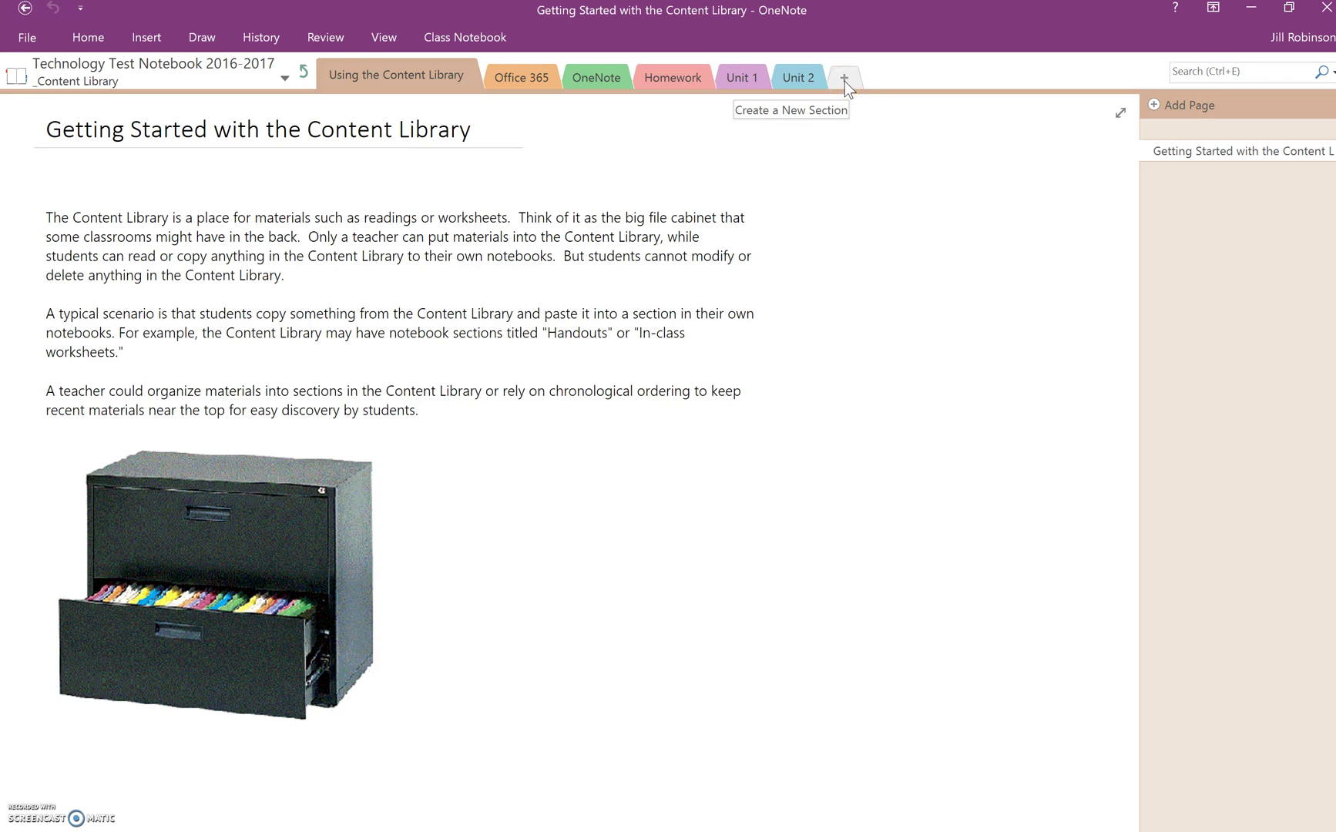
{"action": "type", "text": "U"}
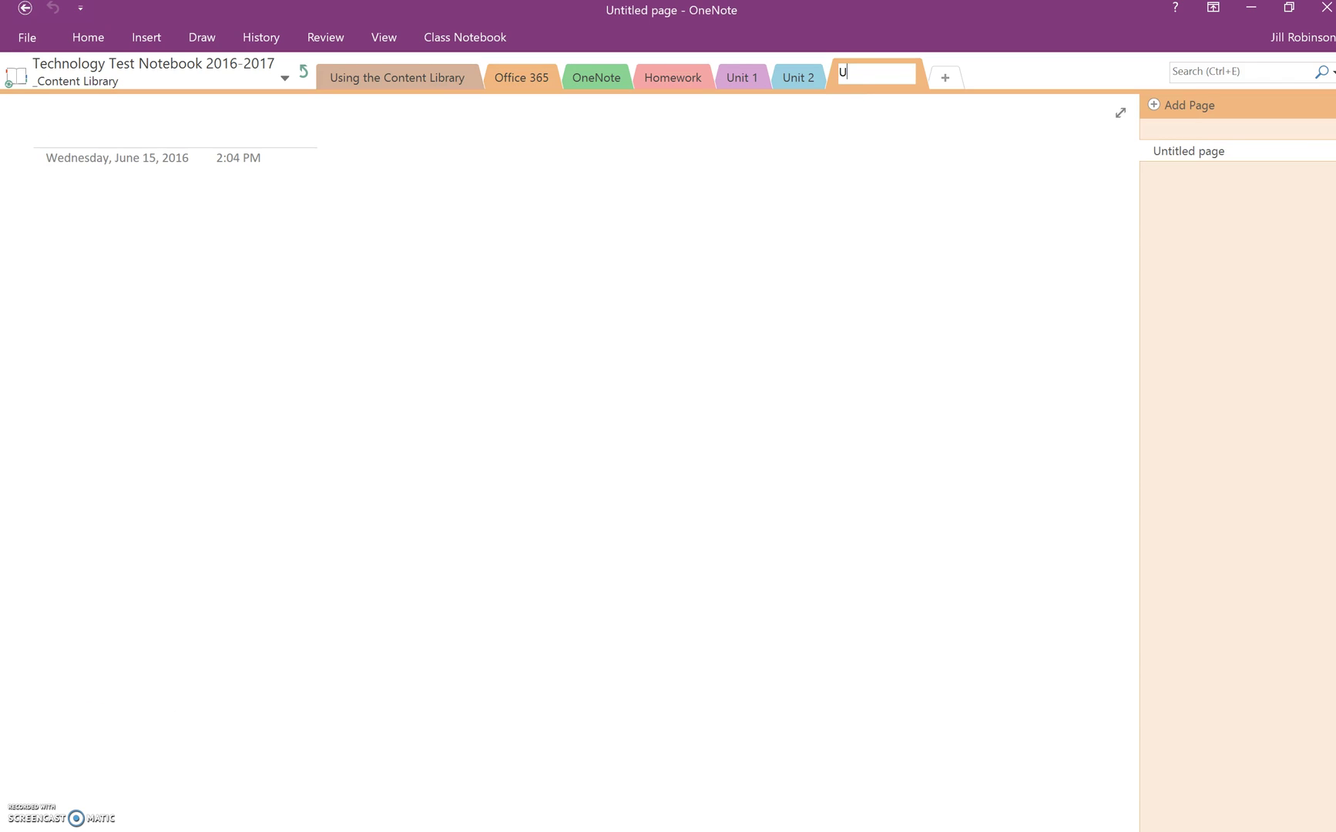
{"action": "type", "text": "nit 3"}
{"action": "key", "text": "Return"}
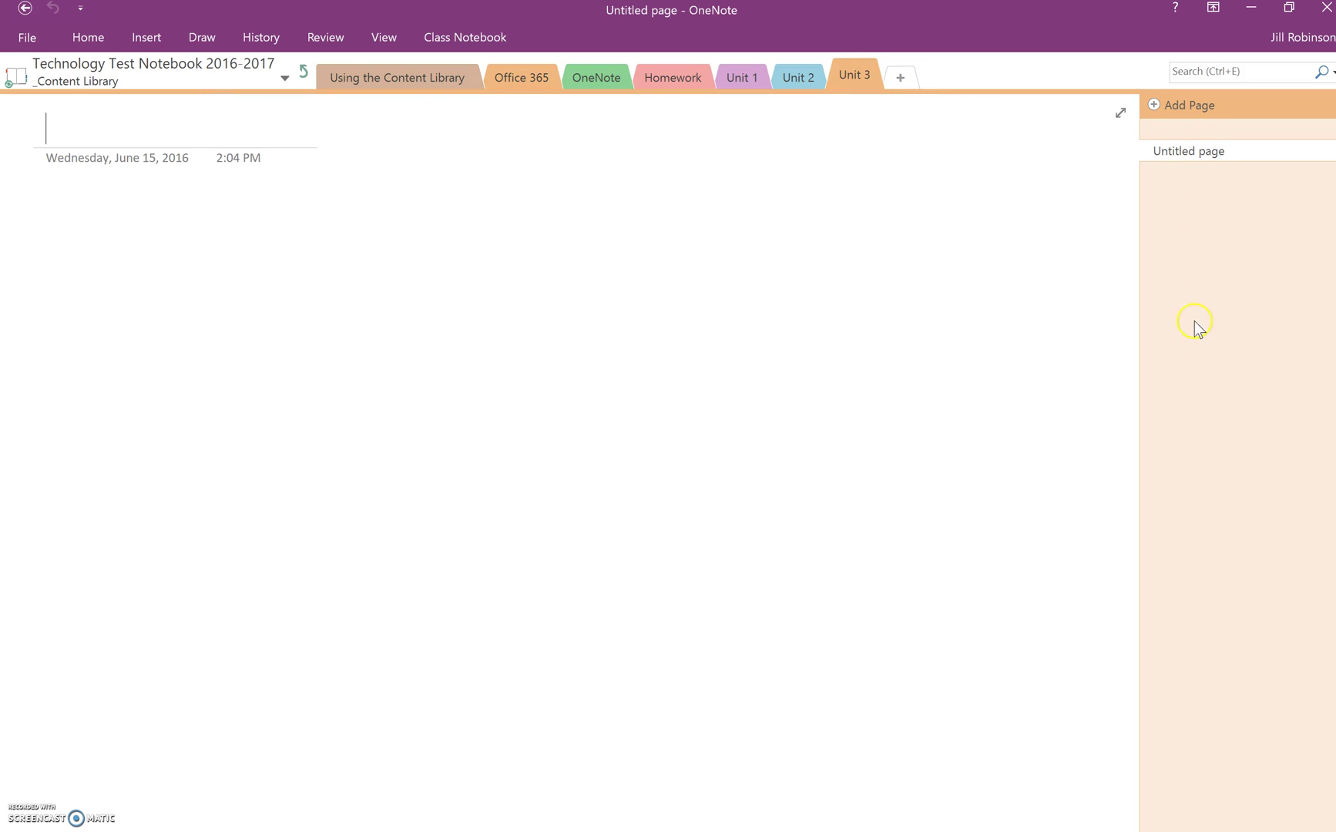
Add two more blank pages to Unit 3, giving three untitled pages
{"action": "left_click", "coordinate": [1191, 111]}
{"action": "left_click", "coordinate": [1191, 112]}
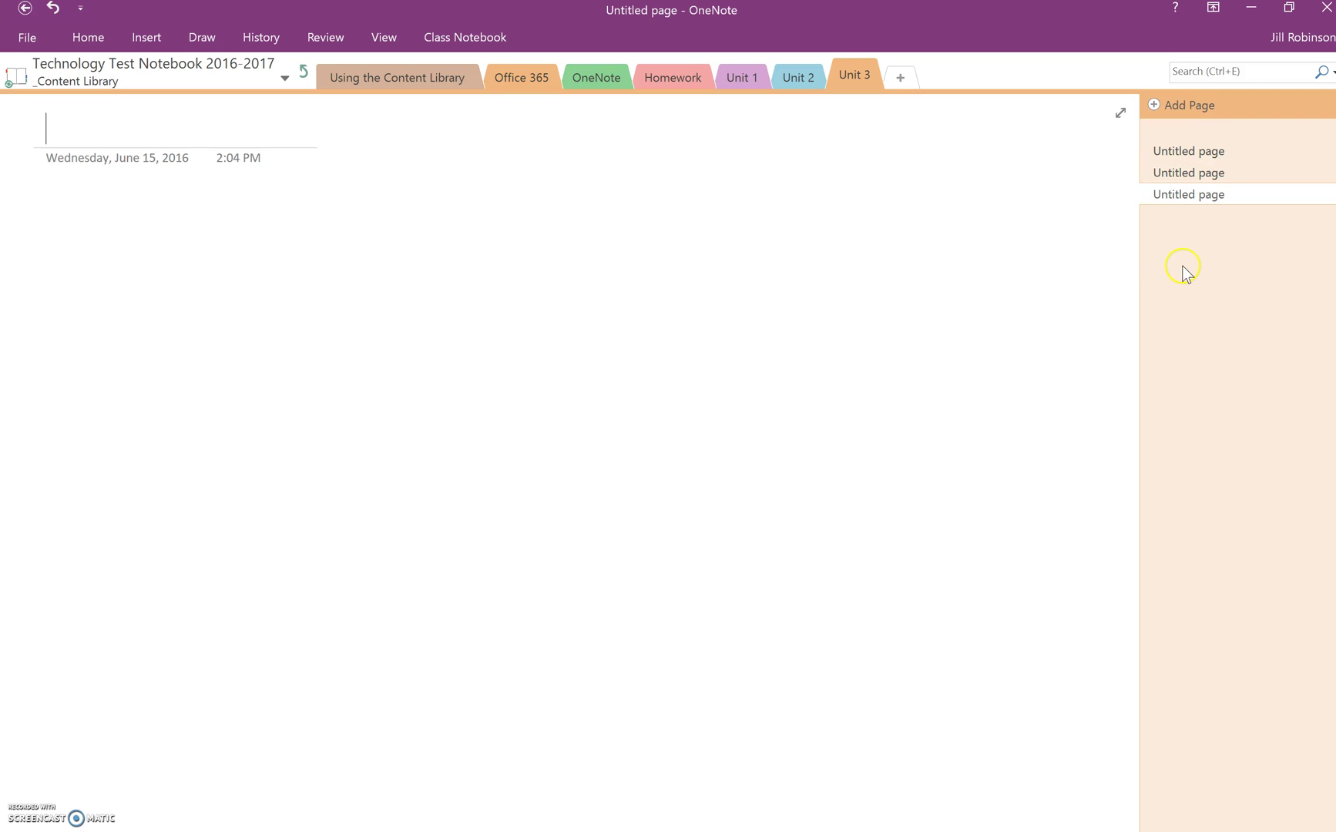
{"action": "mouse_move", "coordinate": [1183, 193]}
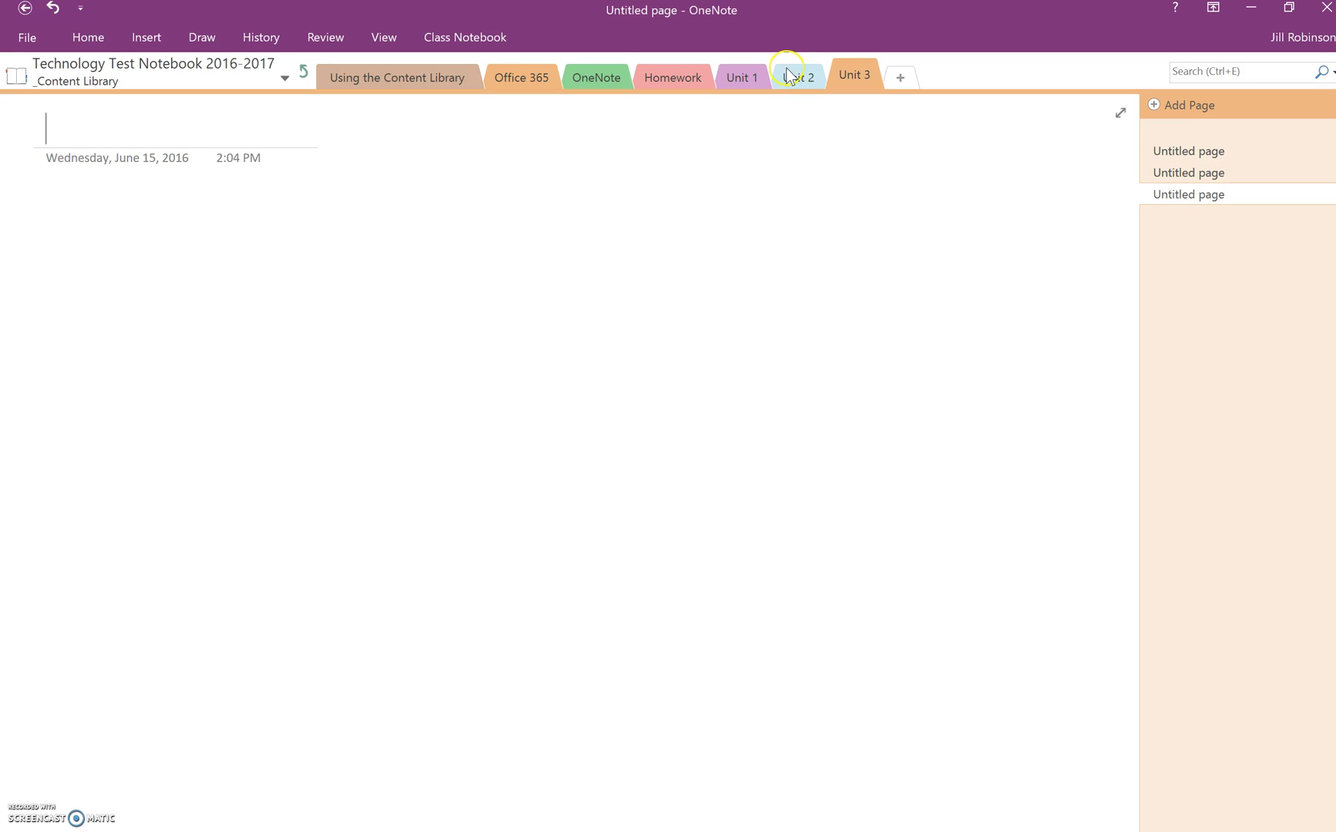
Browse the Office 365 section's pages, then switch to the OneNote section's OneNote-DeepDive-tools page
{"action": "left_click", "coordinate": [526, 76]}
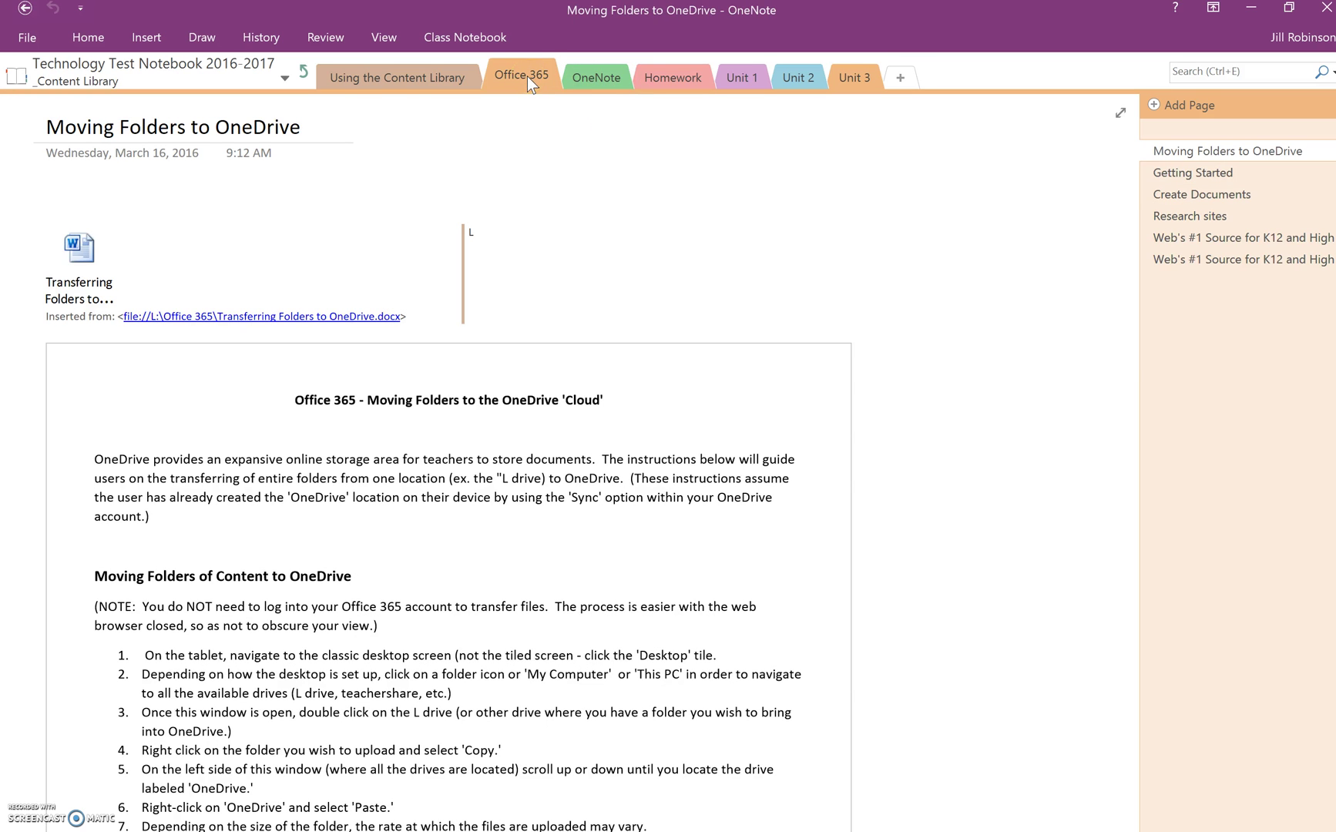
{"action": "left_click", "coordinate": [1206, 176]}
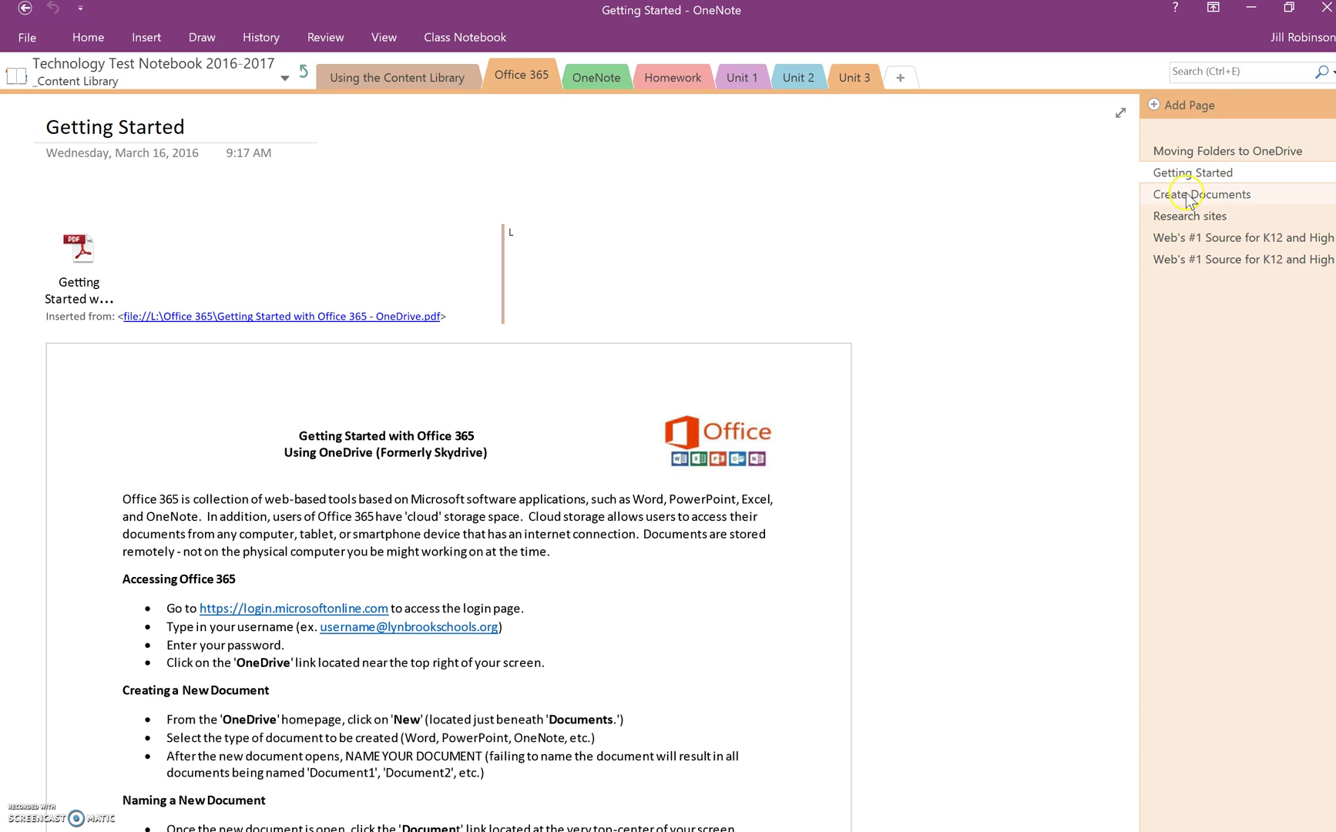
{"action": "left_click", "coordinate": [1190, 197]}
{"action": "left_click", "coordinate": [1176, 219]}
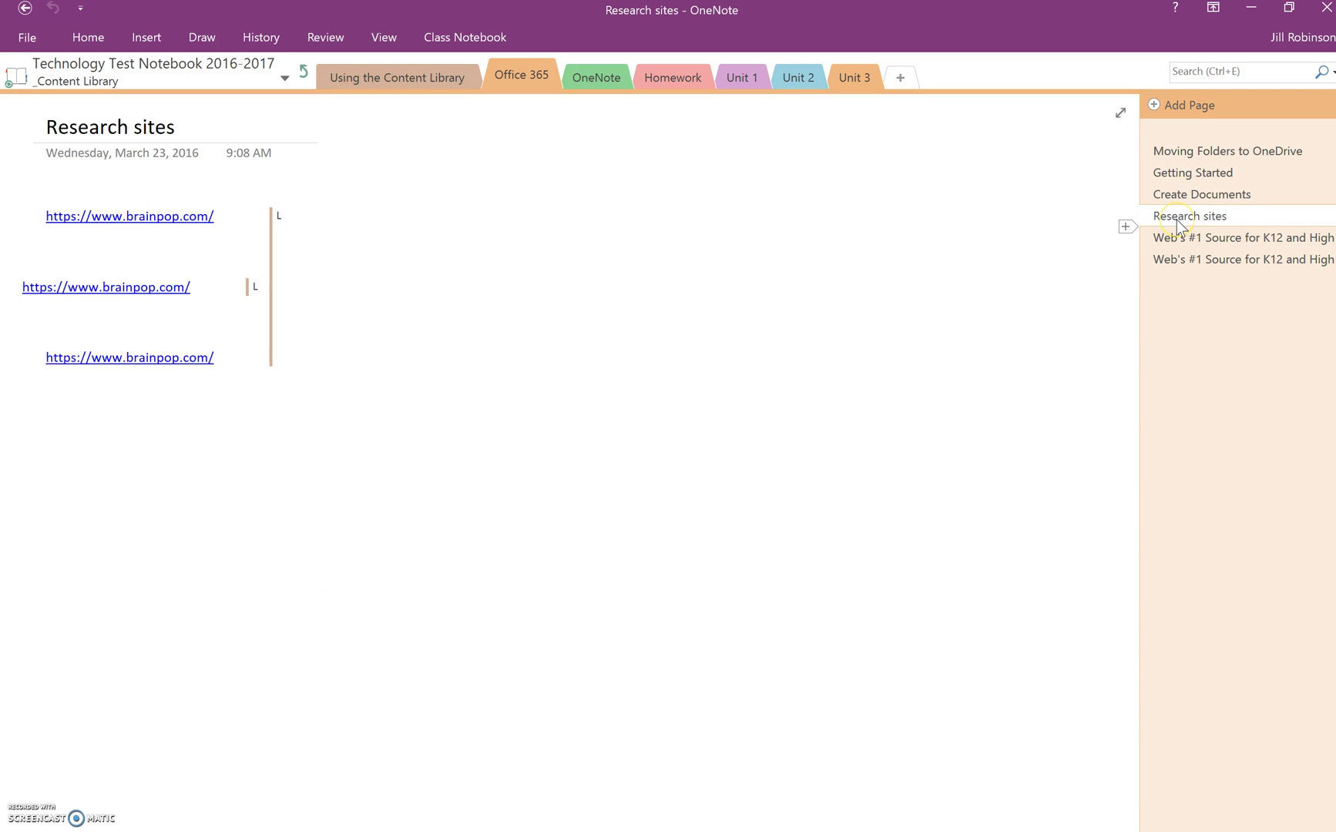
{"action": "left_click", "coordinate": [1175, 244]}
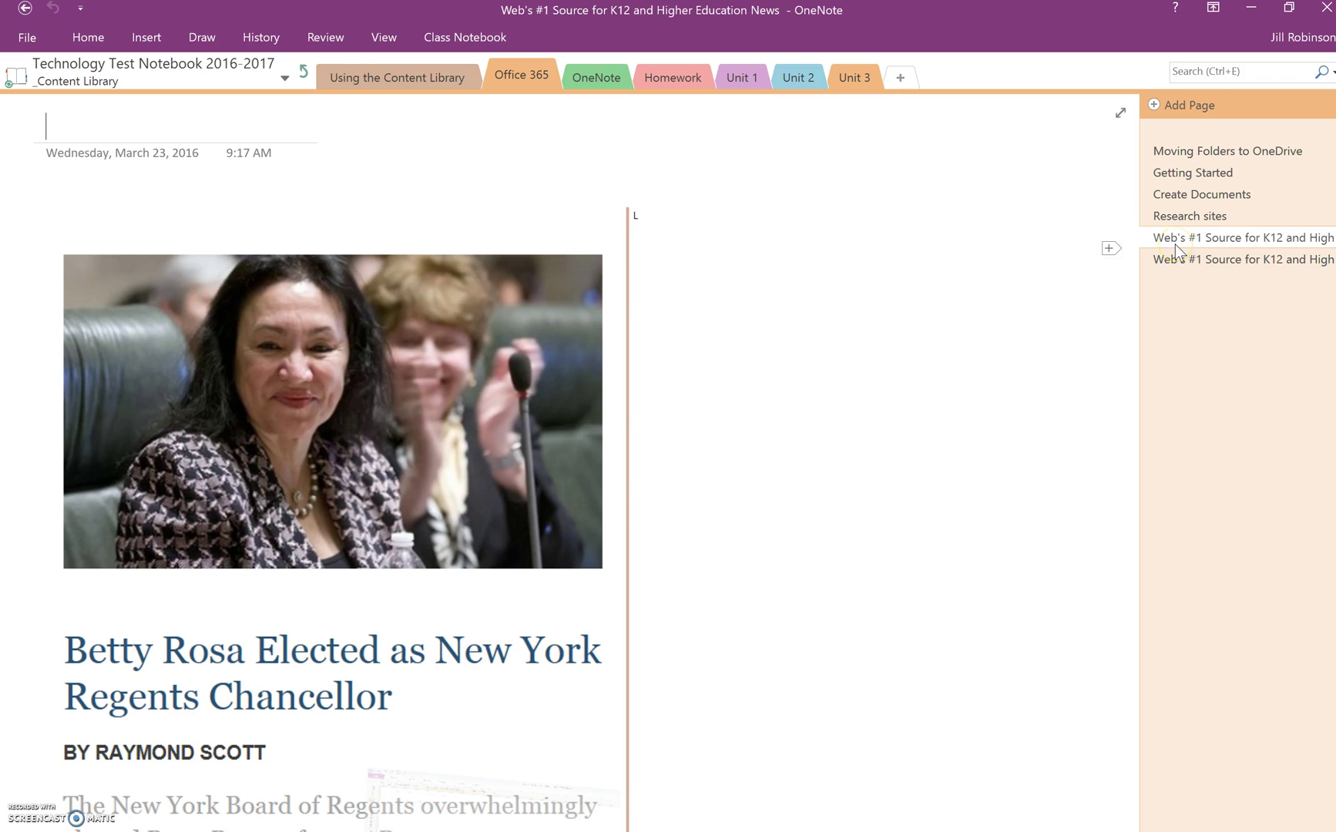
{"action": "left_click", "coordinate": [1190, 262]}
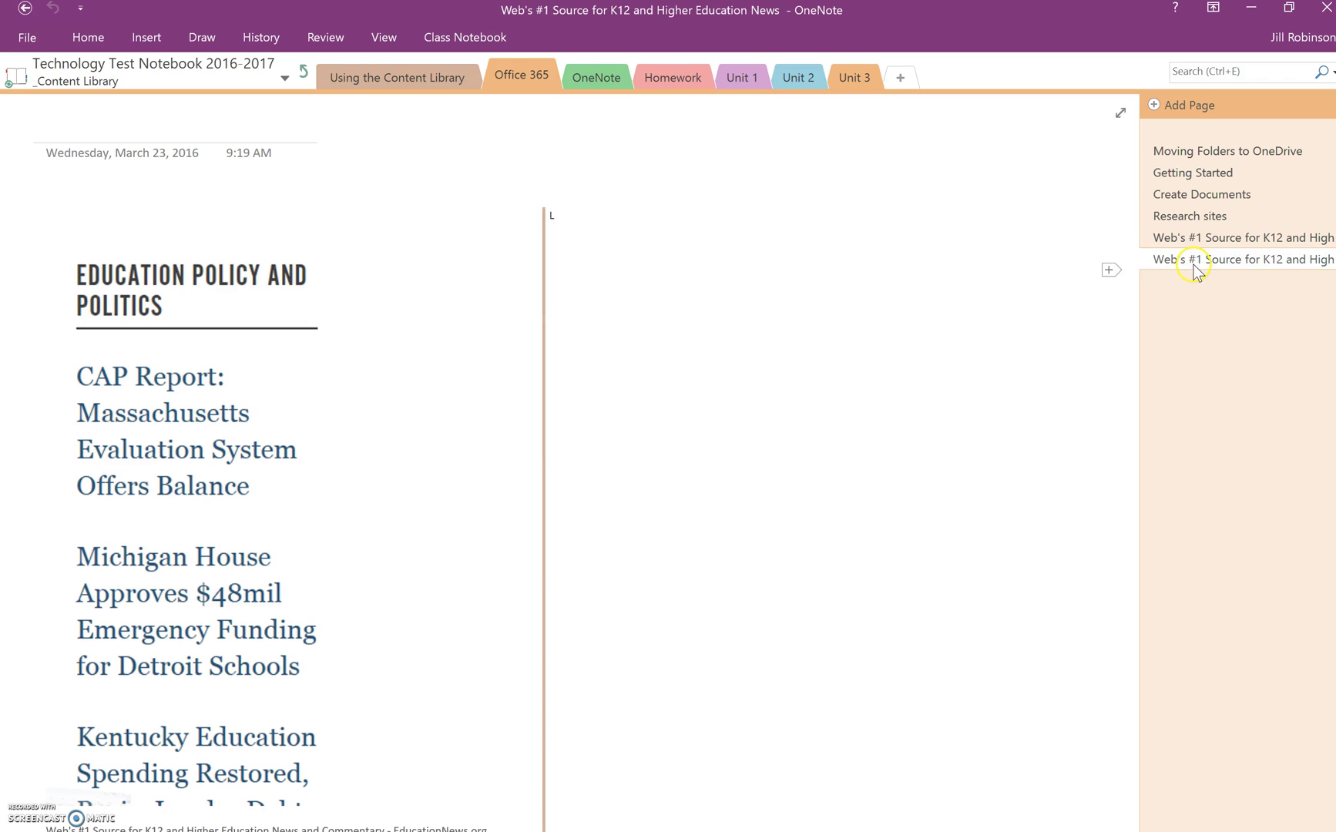
{"action": "left_click", "coordinate": [596, 76]}
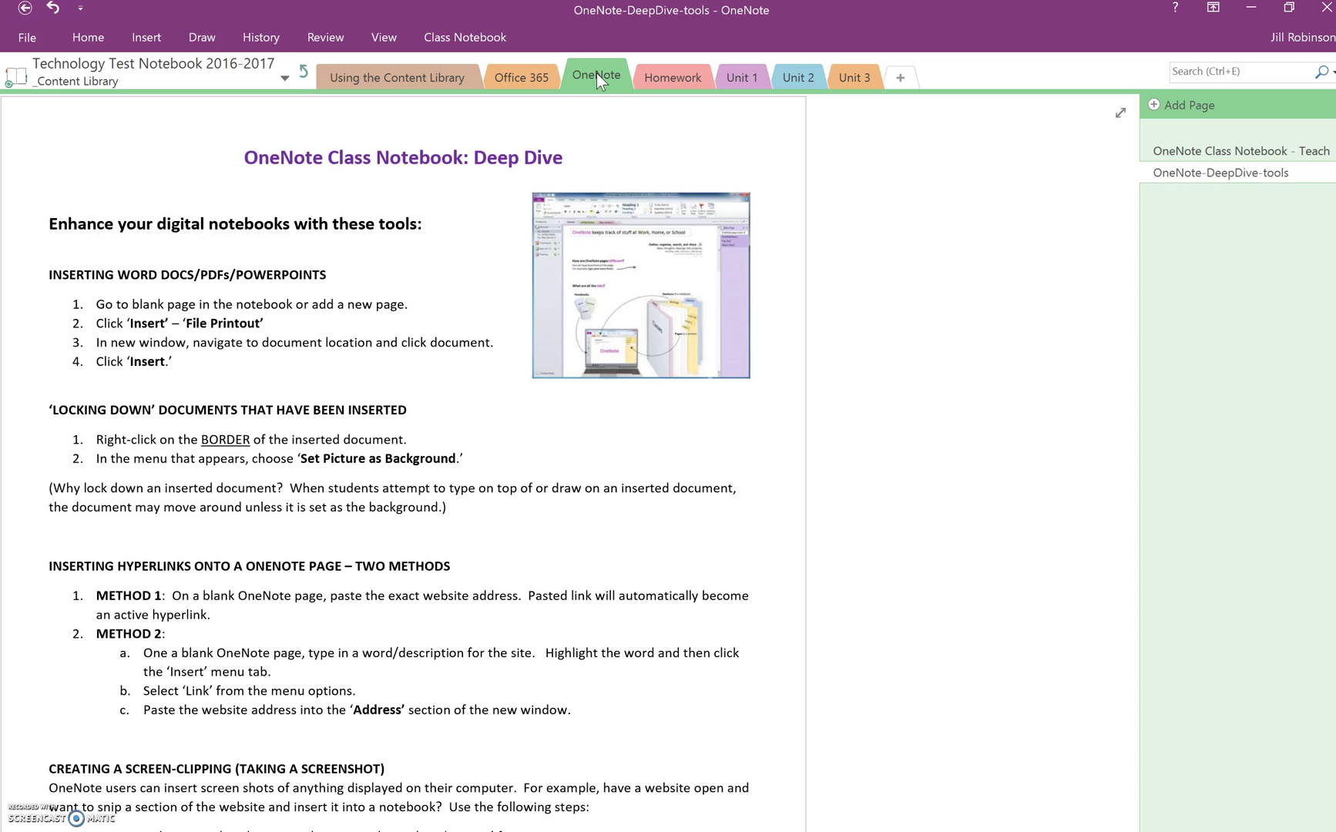
Add a new blank page to the OneNote section
{"action": "left_click", "coordinate": [975, 172]}
{"action": "left_click_drag", "start_coordinate": [1134, 305], "coordinate": [1130, 179]}
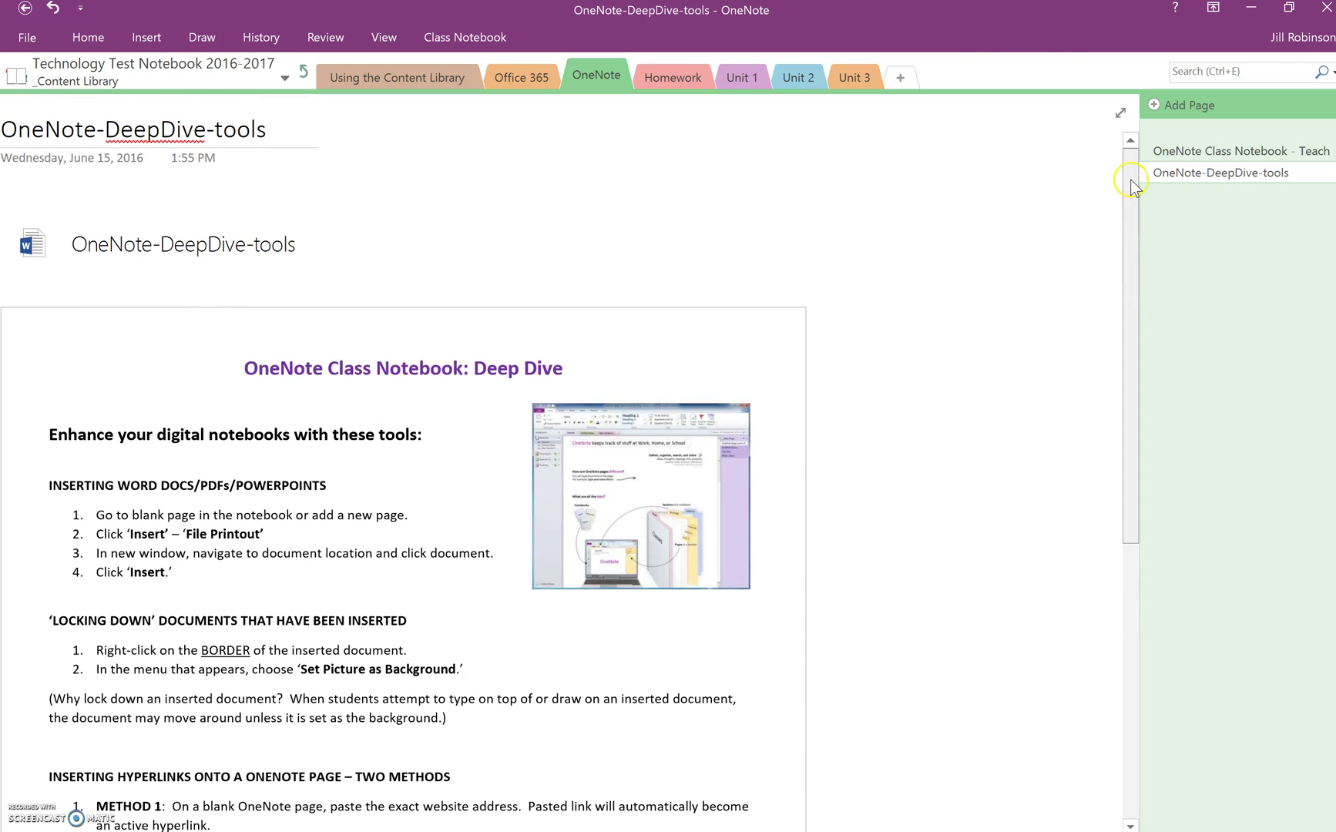
{"action": "left_click", "coordinate": [1202, 107]}
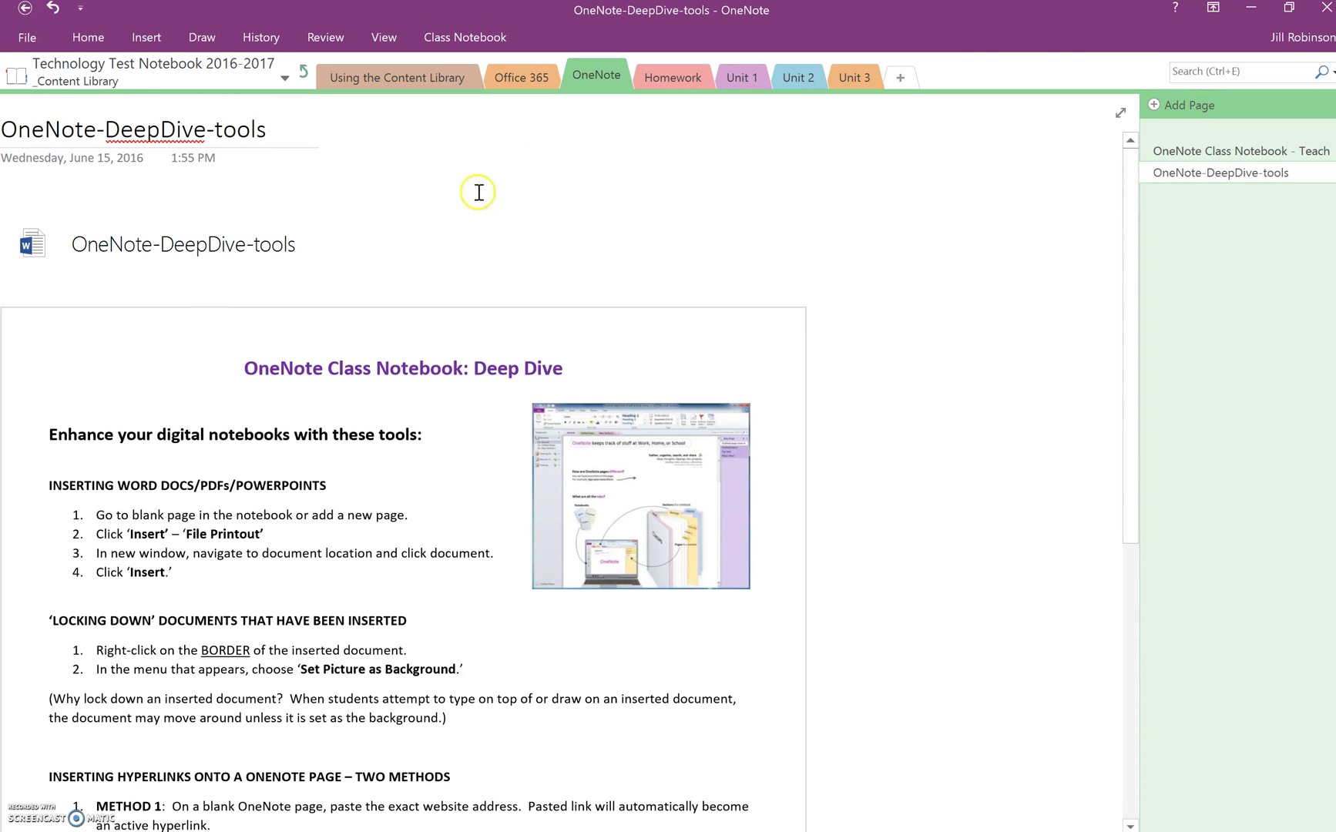
{"action": "left_click", "coordinate": [1186, 106]}
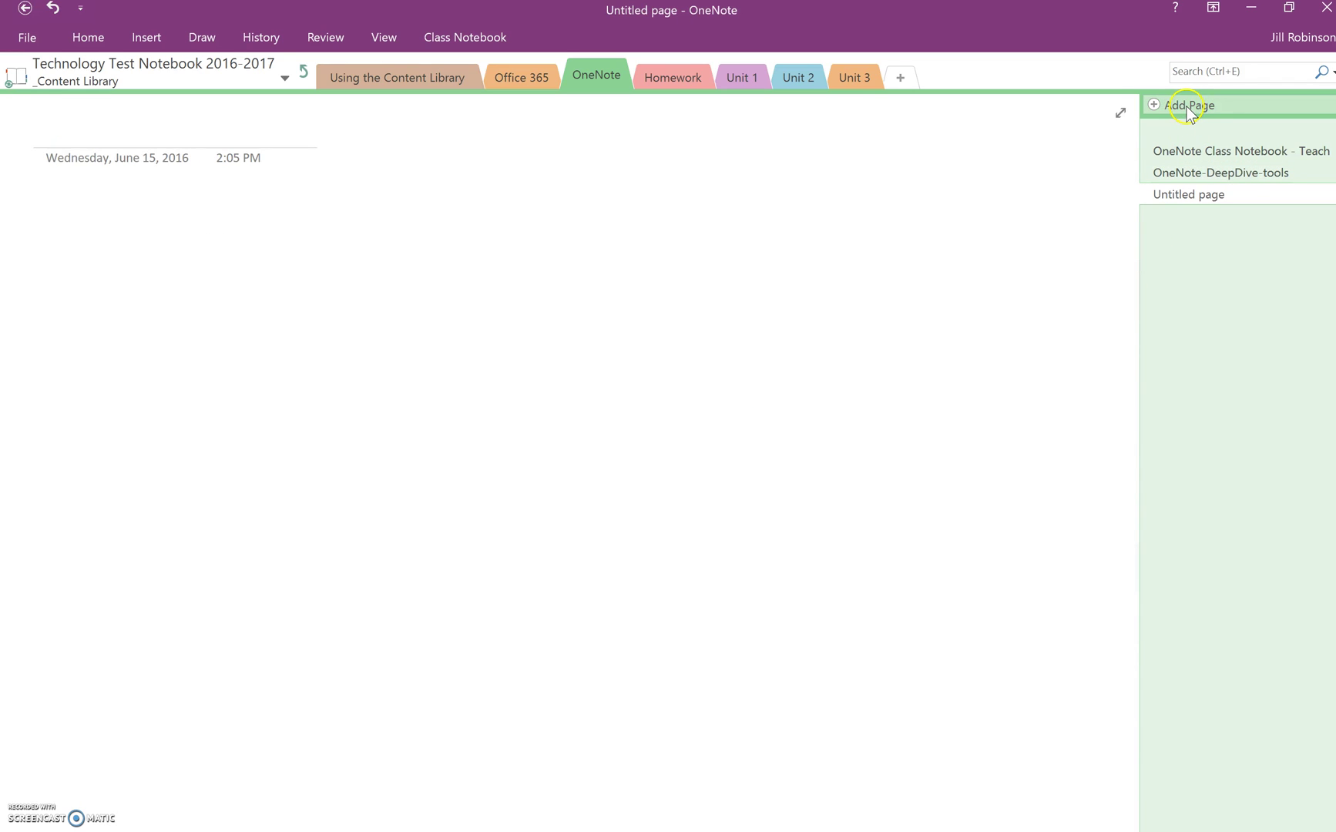
Insert 'OneNote Class Notebook Screen Shot' from OneDrive for Business > OneNote Training Materials as a File Printout
{"action": "left_click", "coordinate": [146, 37]}
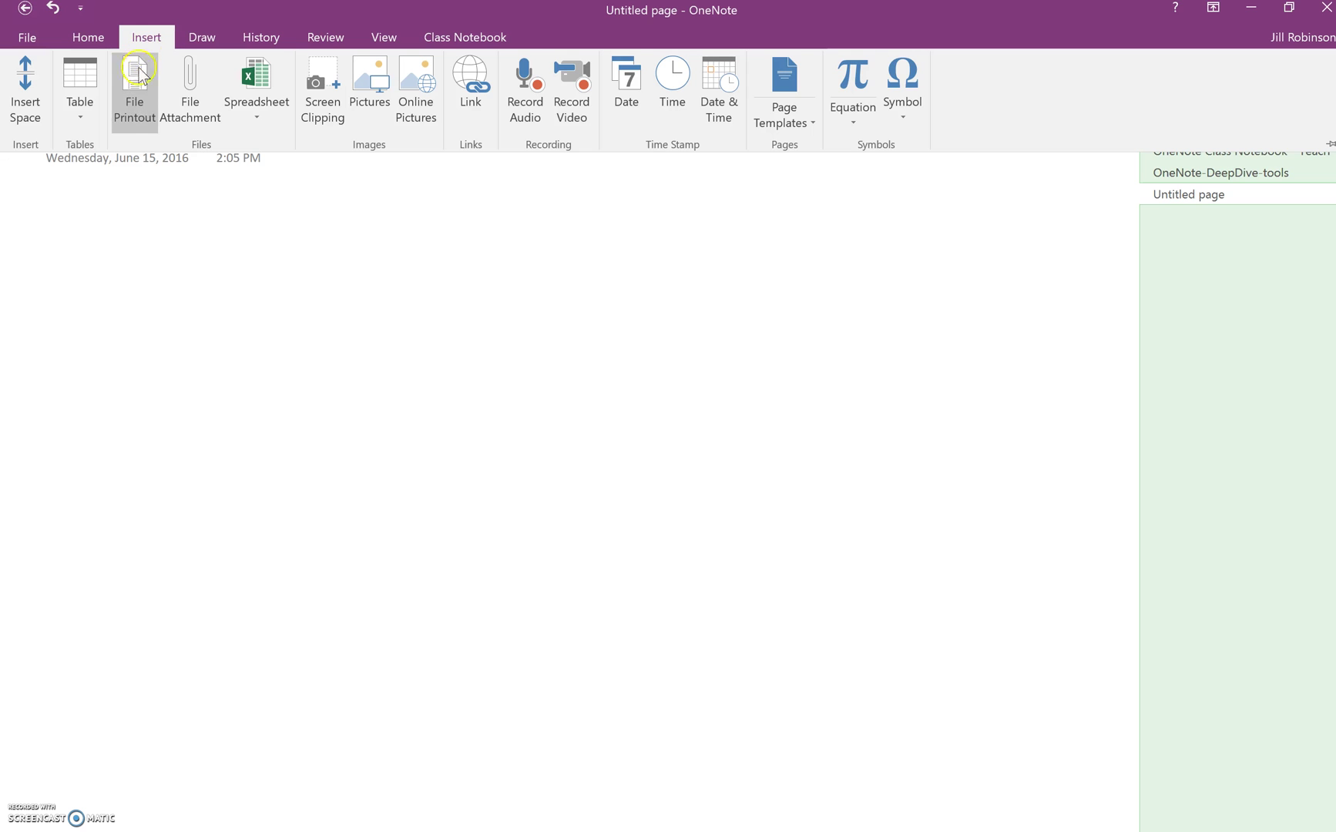
{"action": "left_click", "coordinate": [143, 112]}
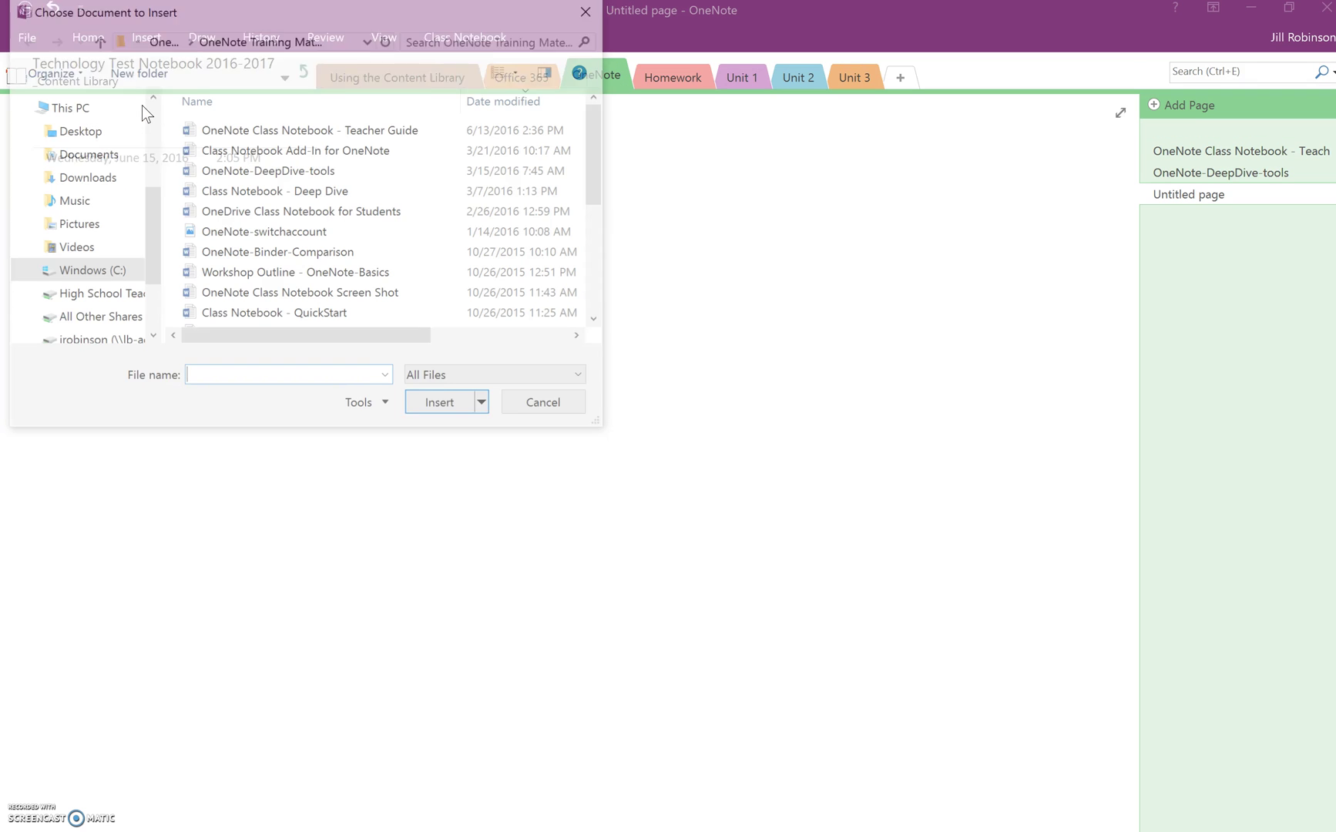
{"action": "left_click", "coordinate": [148, 245]}
{"action": "left_click_drag", "start_coordinate": [149, 204], "coordinate": [149, 162]}
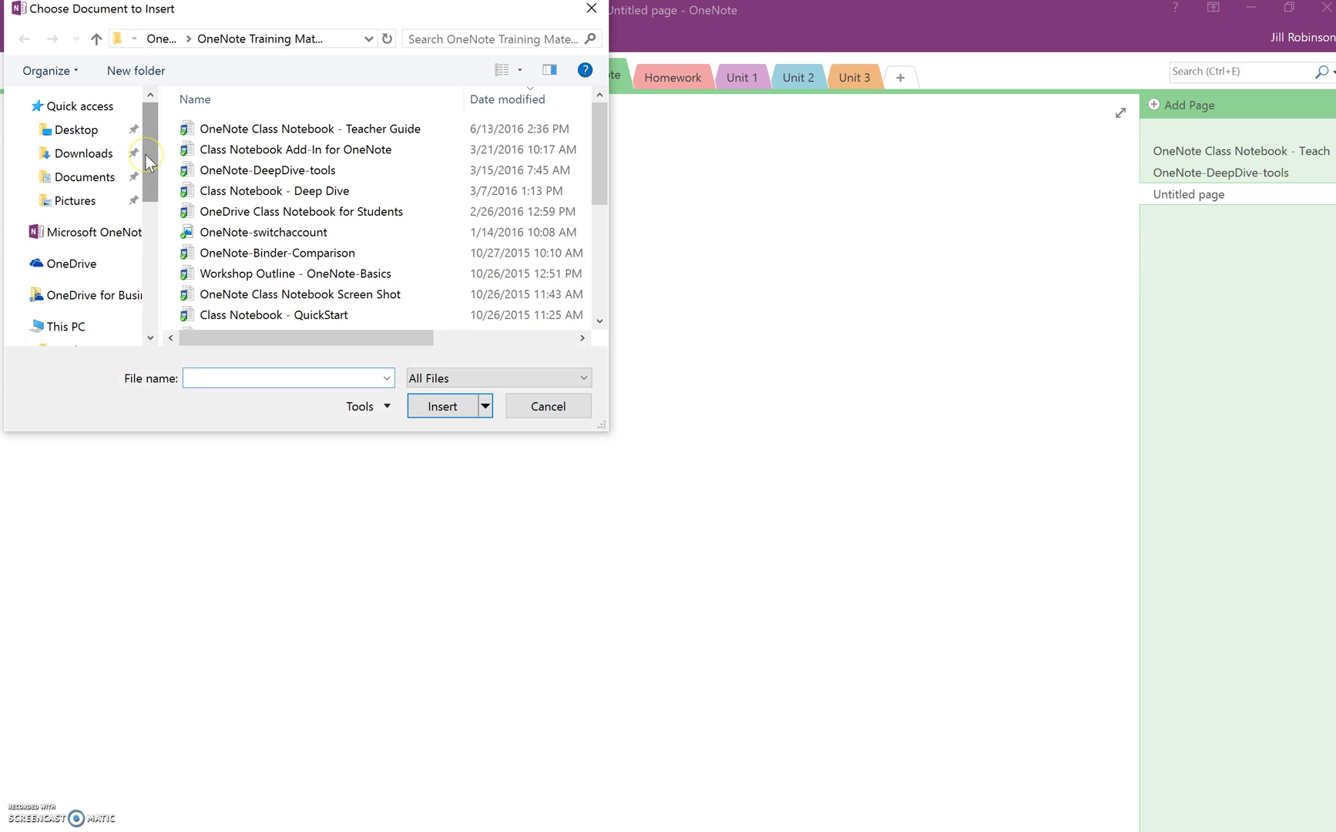
{"action": "scroll", "coordinate": [90, 188], "scroll_direction": "down", "scroll_amount": 2}
{"action": "scroll", "coordinate": [89, 187], "scroll_direction": "up", "scroll_amount": 2}
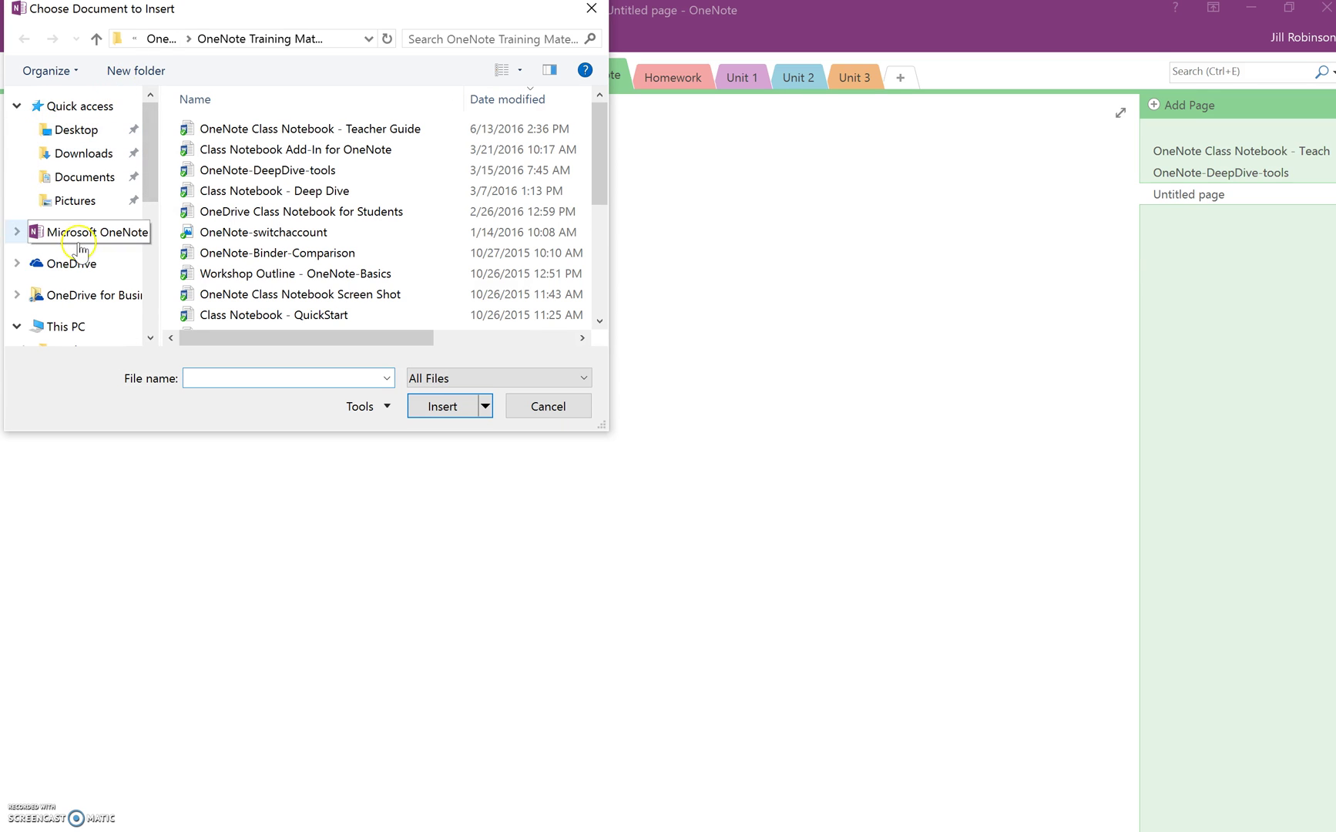
{"action": "left_click", "coordinate": [90, 302]}
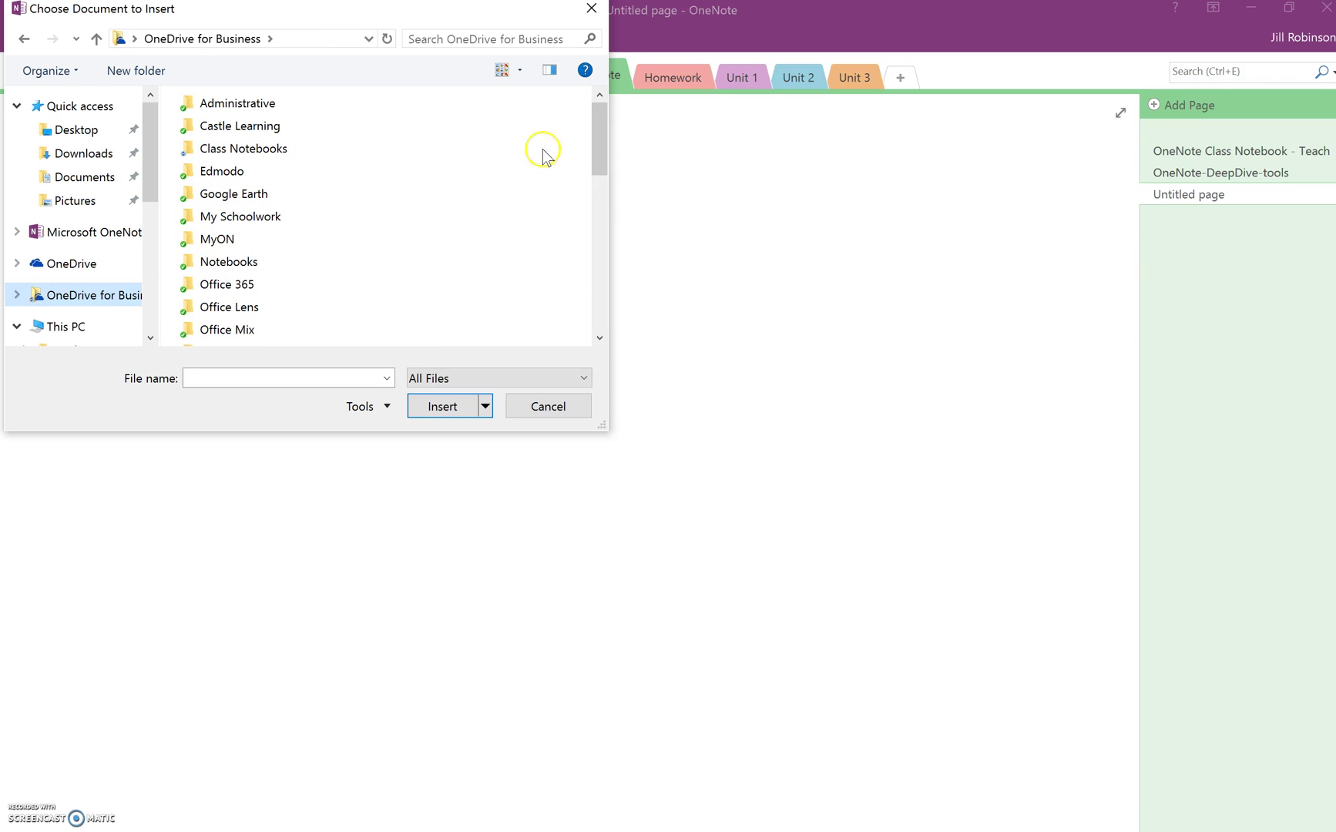
{"action": "left_click_drag", "start_coordinate": [598, 163], "coordinate": [597, 170]}
{"action": "double_click", "coordinate": [278, 318]}
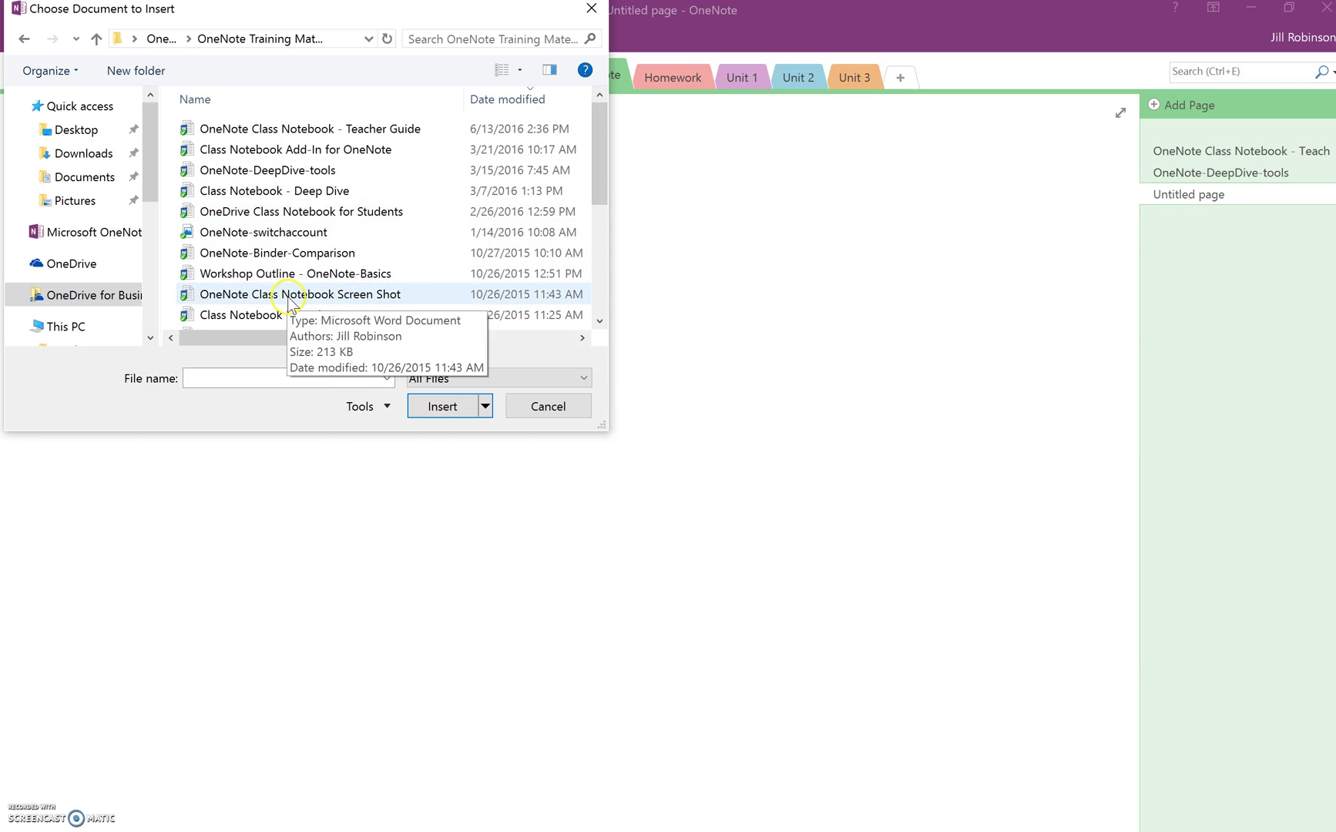
{"action": "left_click", "coordinate": [289, 298]}
{"action": "left_click", "coordinate": [435, 410]}
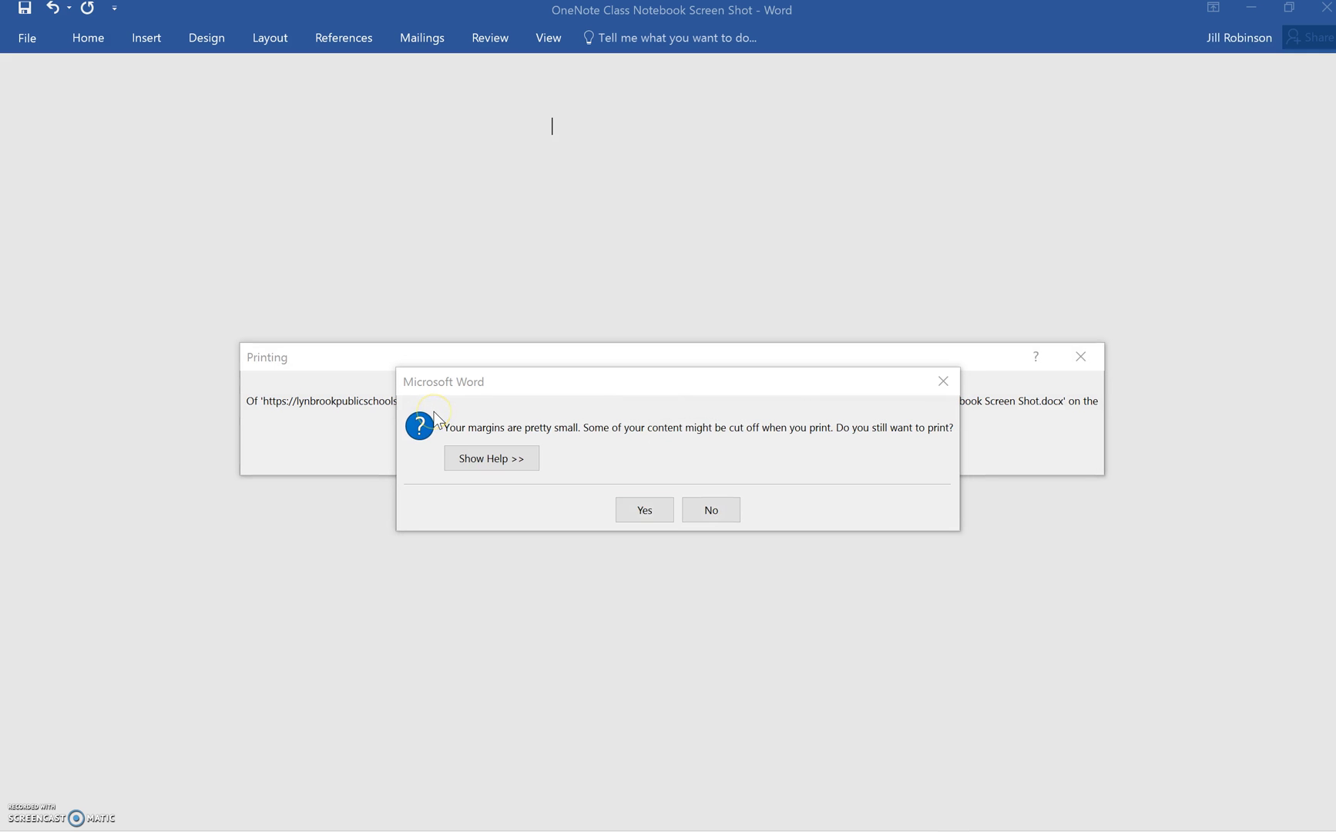
Accept Word's small-margins warning and review the Screen Shot printout on the new page
{"action": "left_click", "coordinate": [645, 512]}
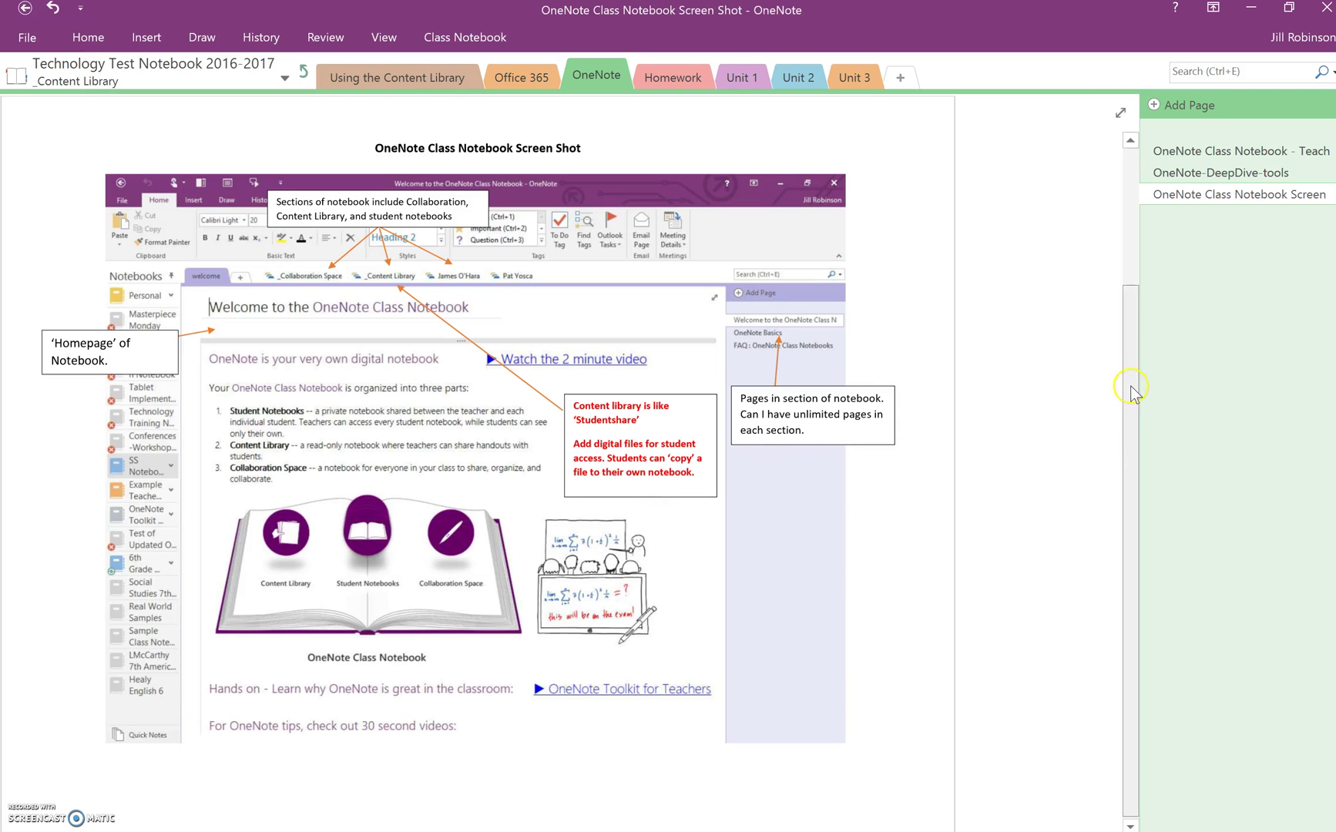
{"action": "left_click_drag", "start_coordinate": [1133, 391], "coordinate": [1119, 311]}
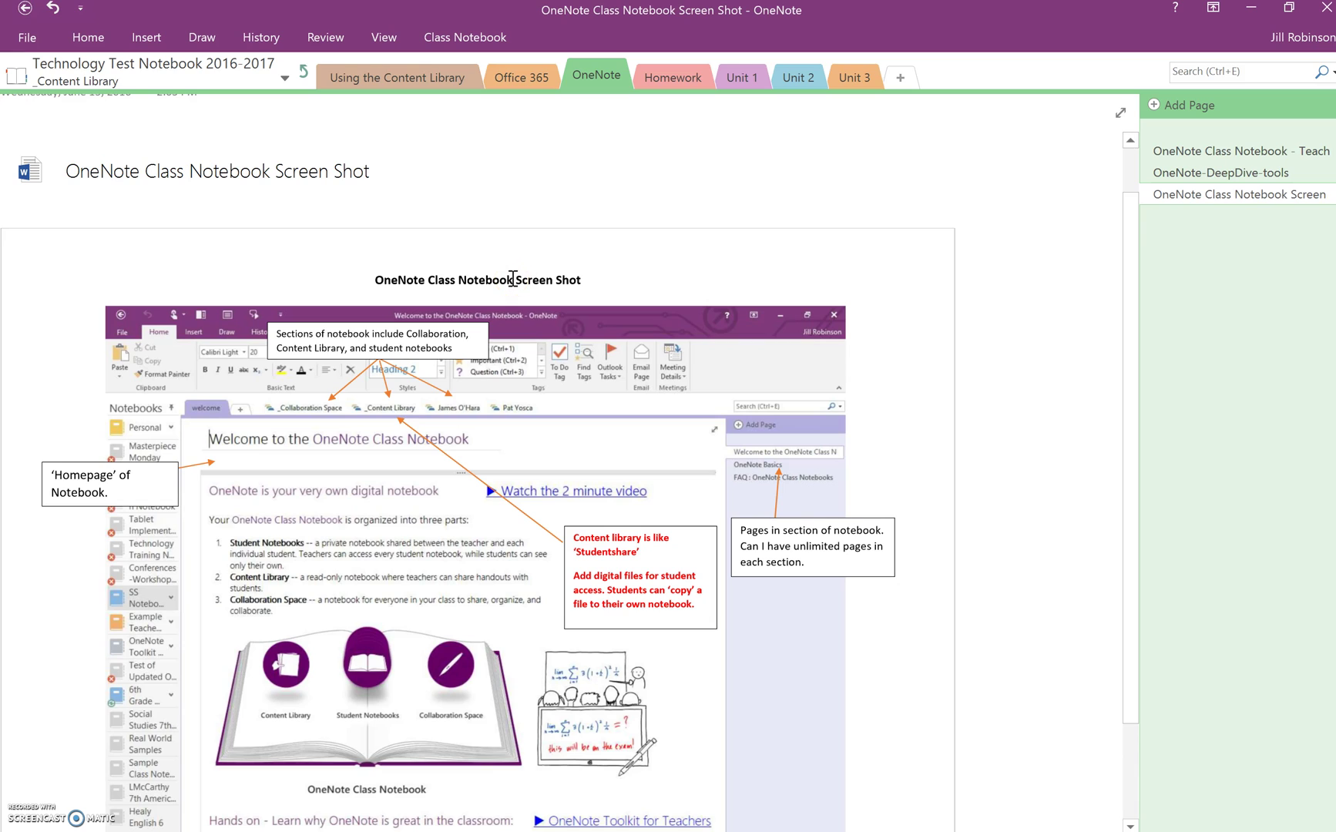
{"action": "left_click", "coordinate": [770, 268]}
{"action": "left_click", "coordinate": [667, 164]}
{"action": "left_click", "coordinate": [1008, 218]}
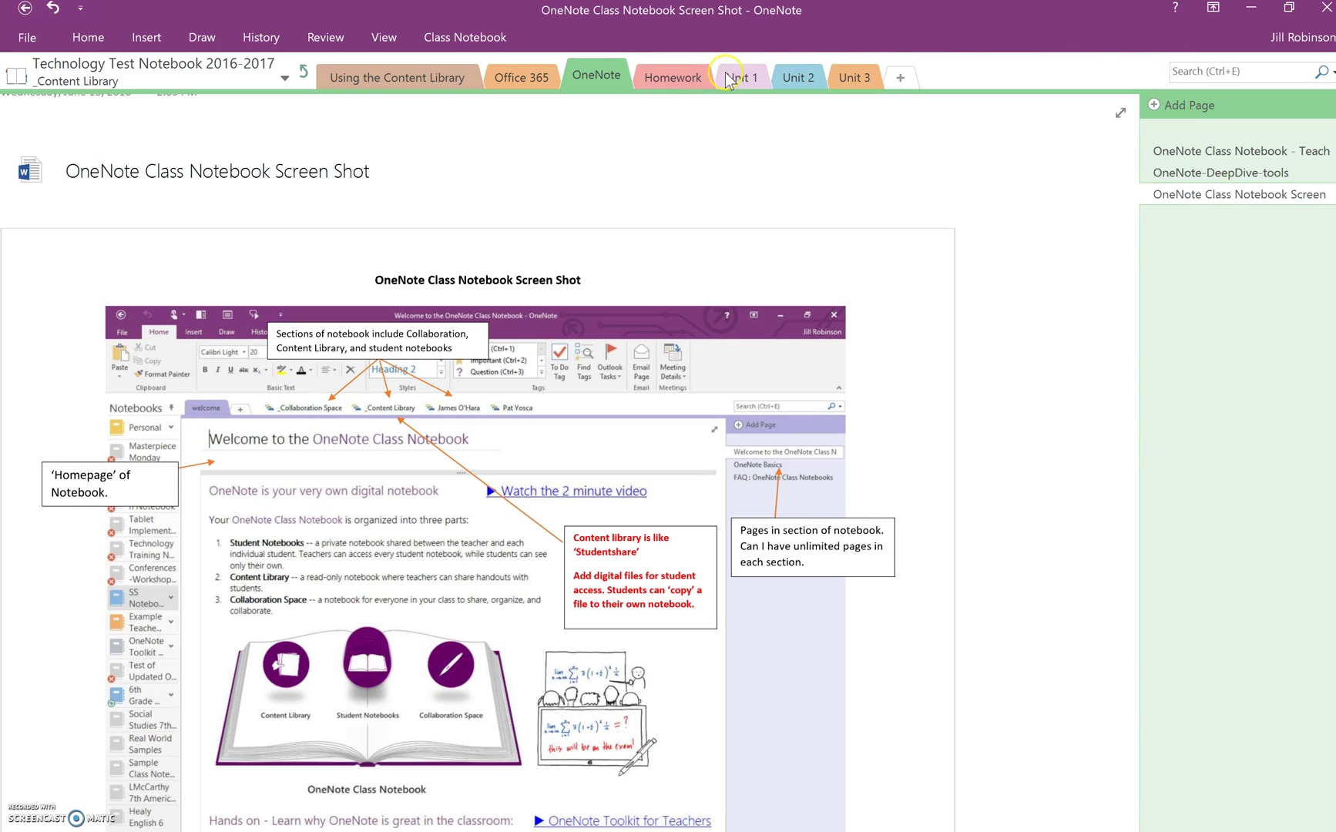
Add another blank page to the OneNote section after the Screen Shot page
{"action": "left_click", "coordinate": [1196, 109]}
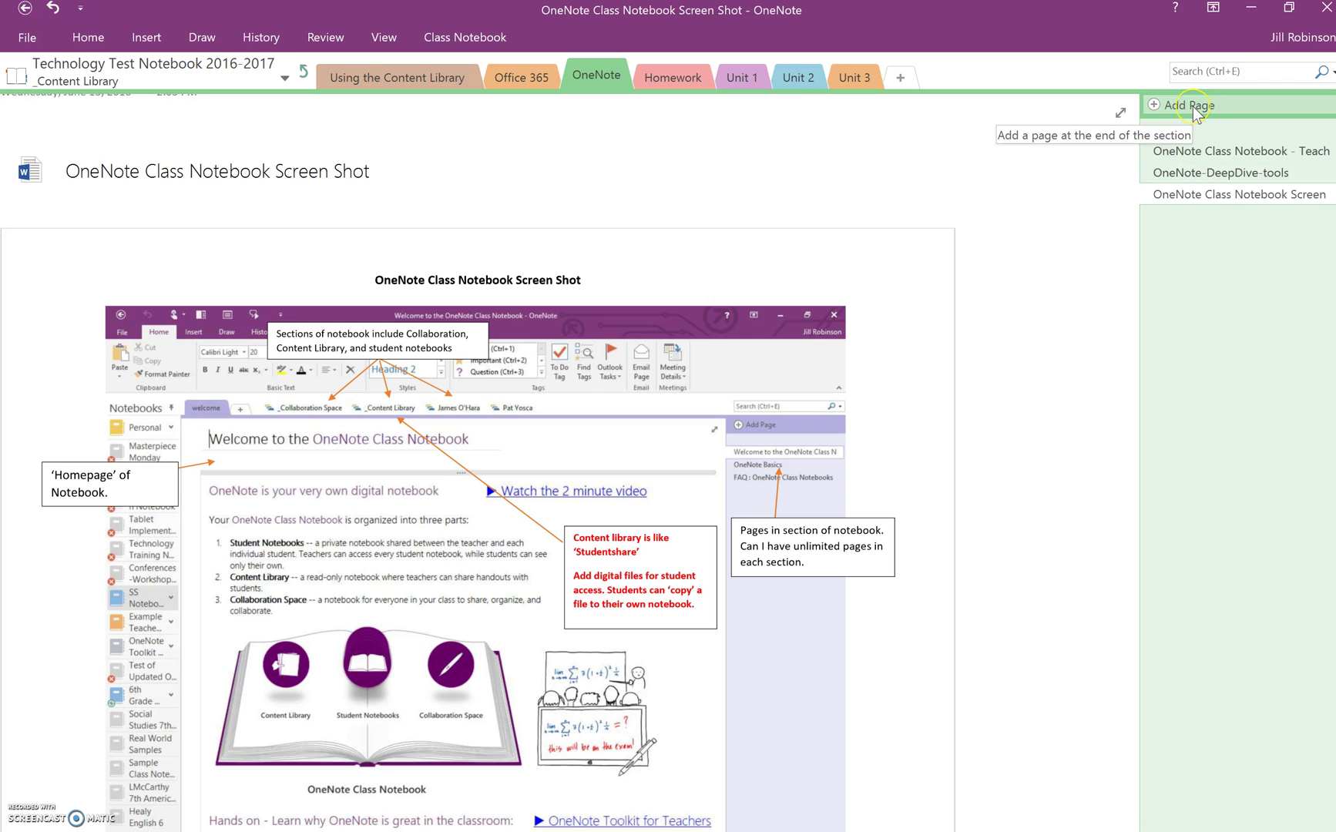
{"action": "left_click", "coordinate": [1192, 107]}
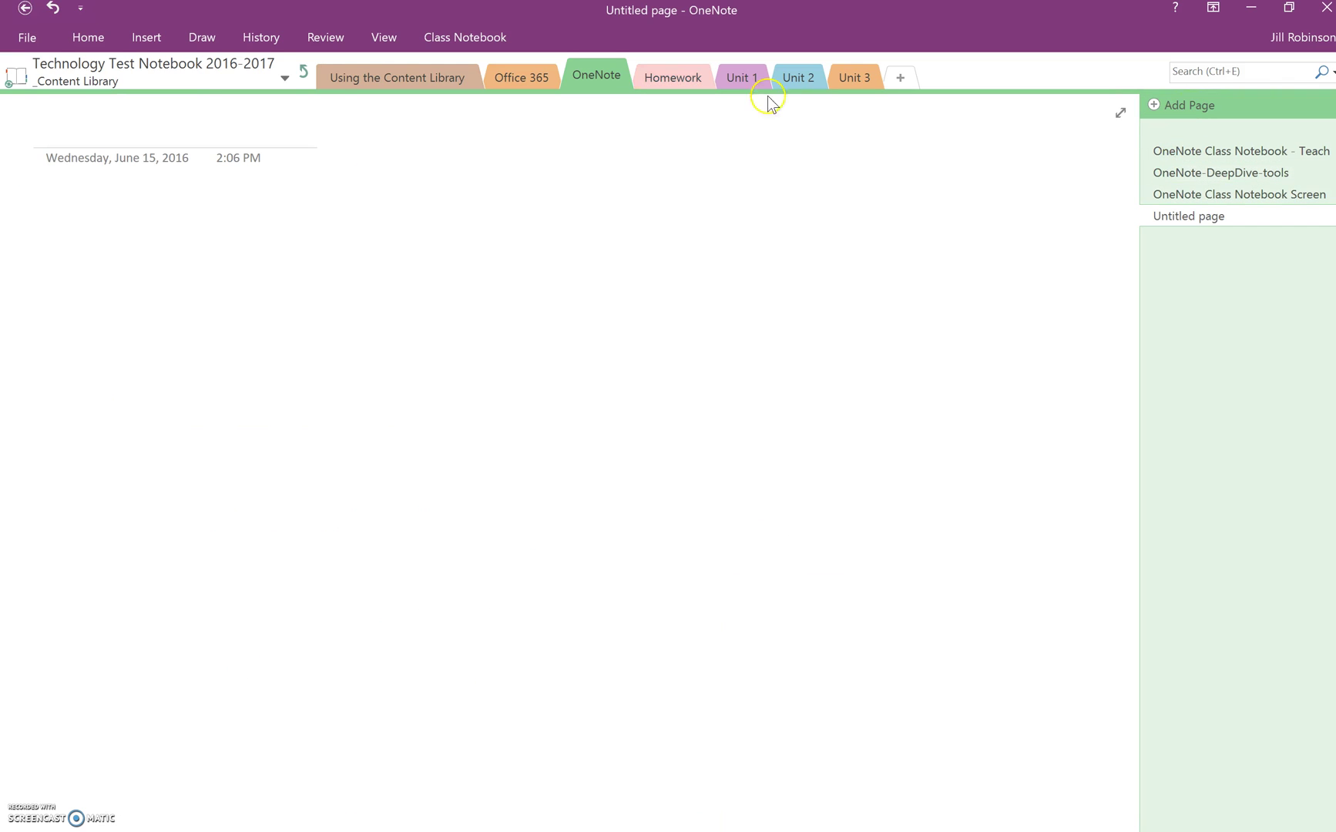
{"action": "left_click", "coordinate": [143, 37]}
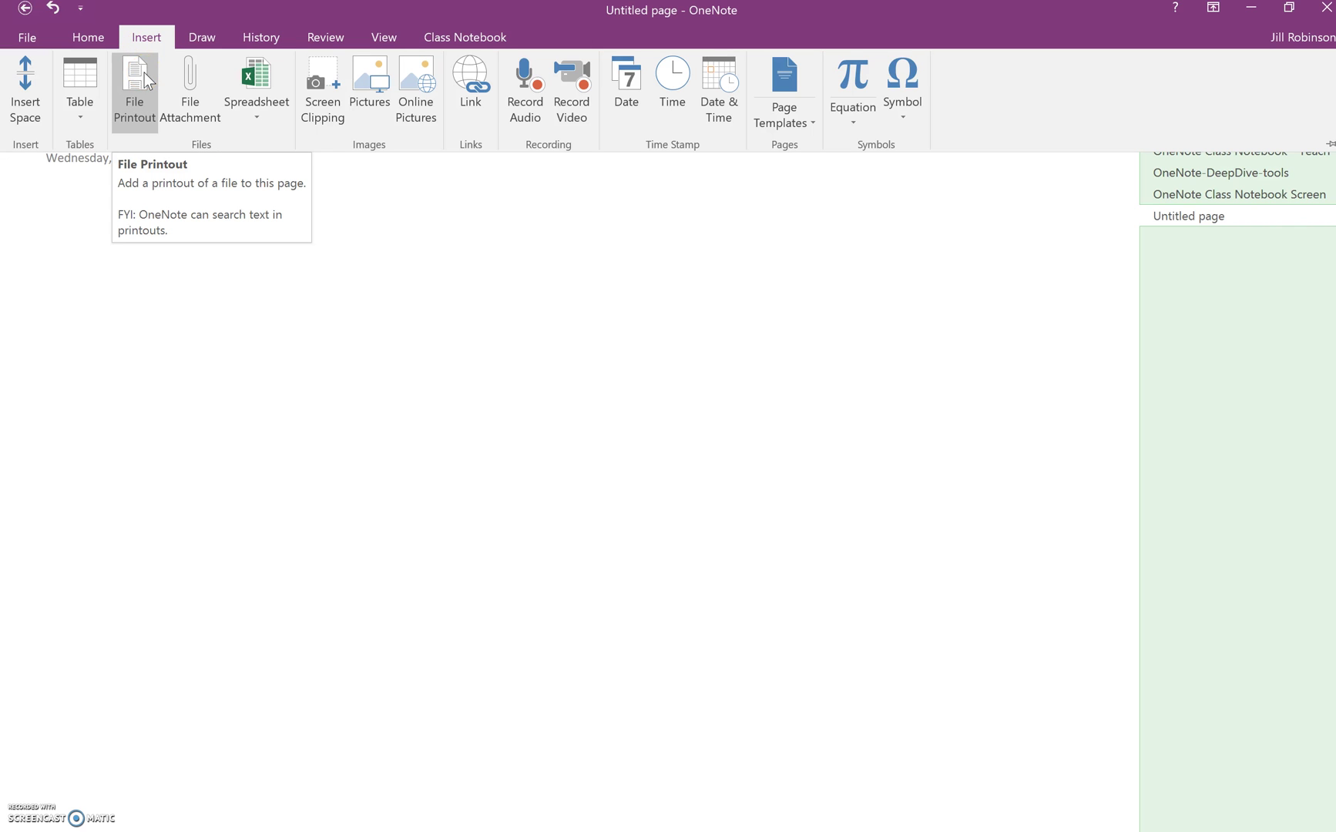
{"action": "left_click", "coordinate": [324, 443]}
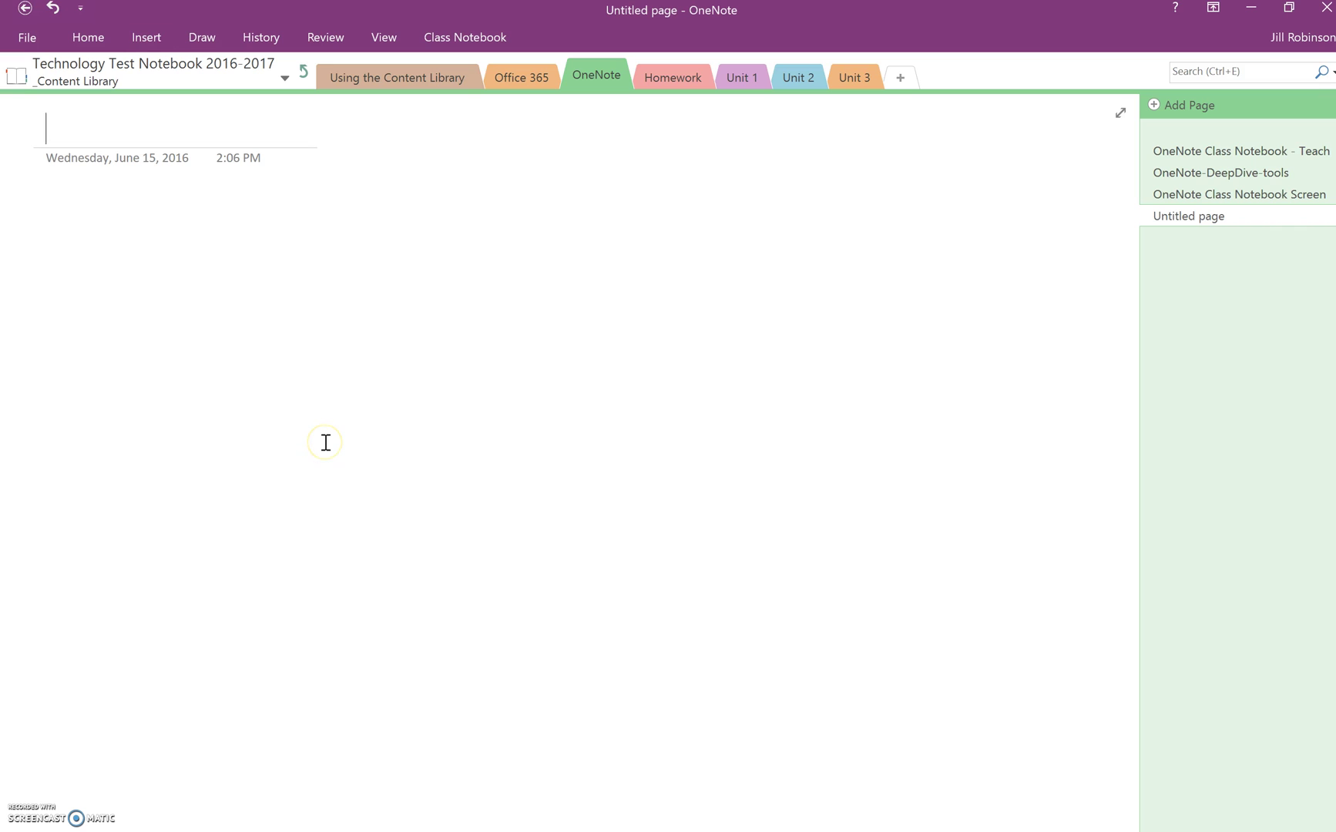
Give the new page the title 'Title'
{"action": "left_click", "coordinate": [207, 278]}
{"action": "left_click", "coordinate": [80, 130]}
{"action": "type", "text": "Title"}
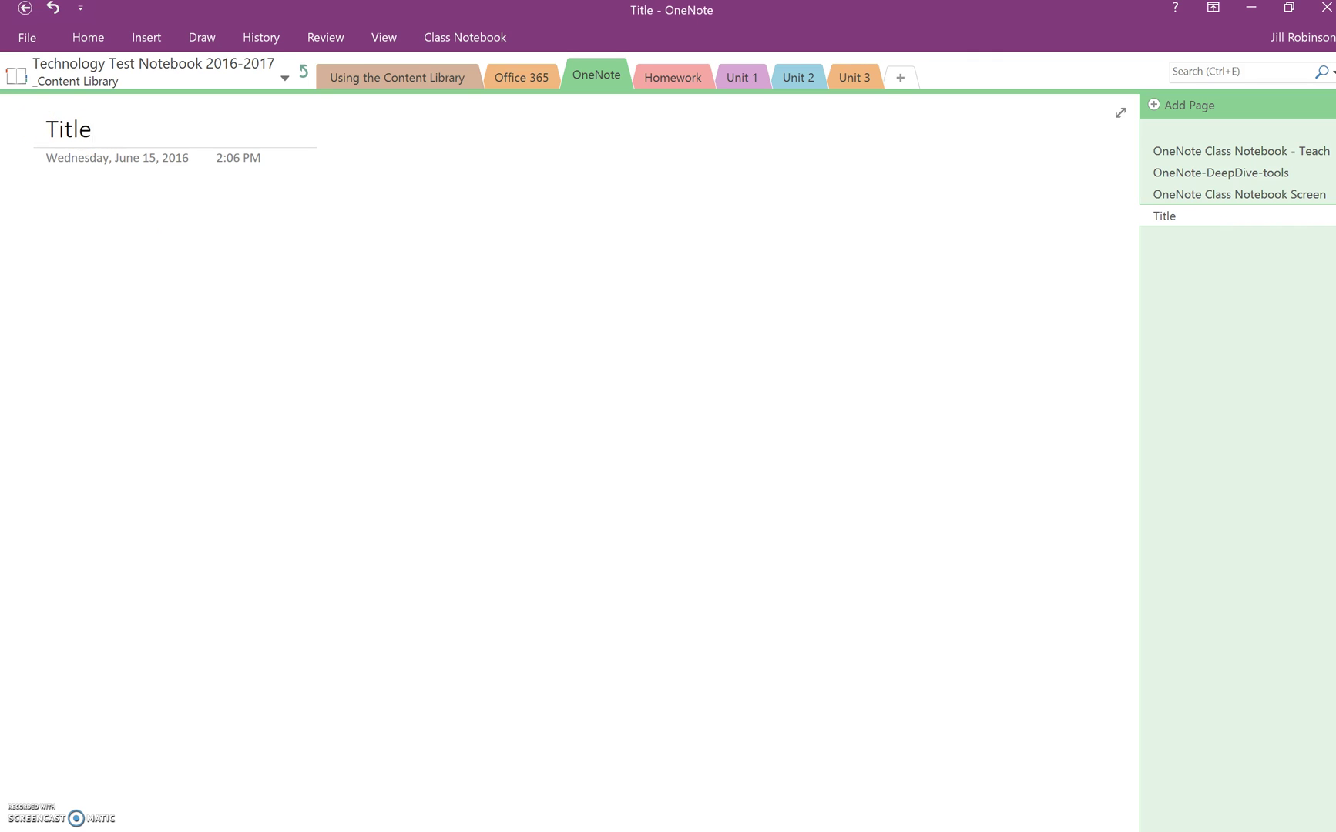